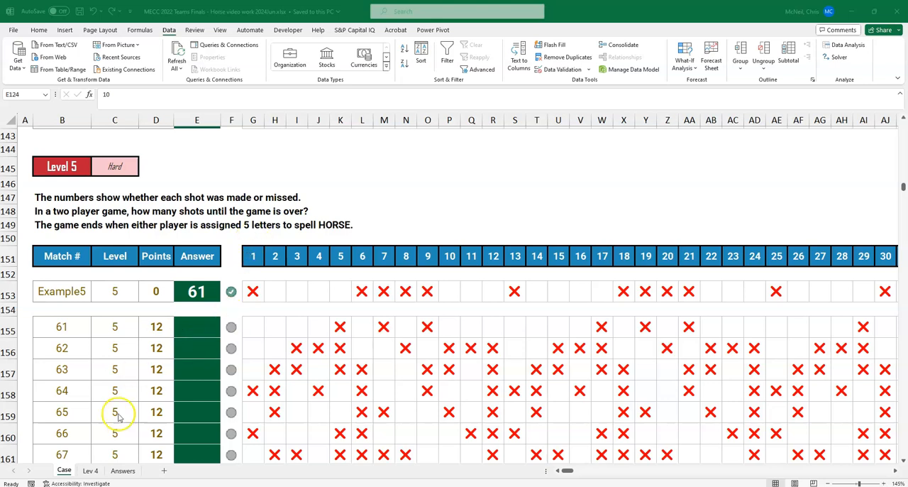
Step: On the Lev 4 sheet, label cell E20 as Player misses
{"action": "left_click", "coordinate": [91, 471]}
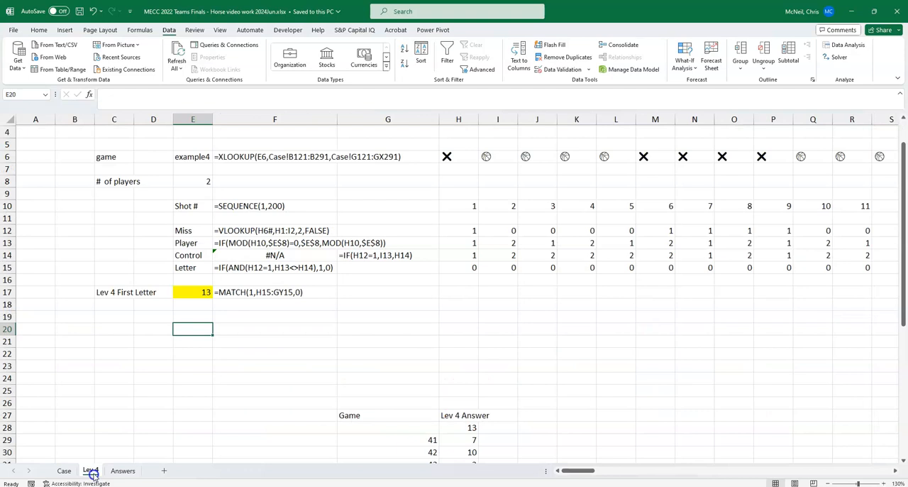
{"action": "scroll", "coordinate": [454, 362], "scroll_direction": "down", "scroll_amount": 1}
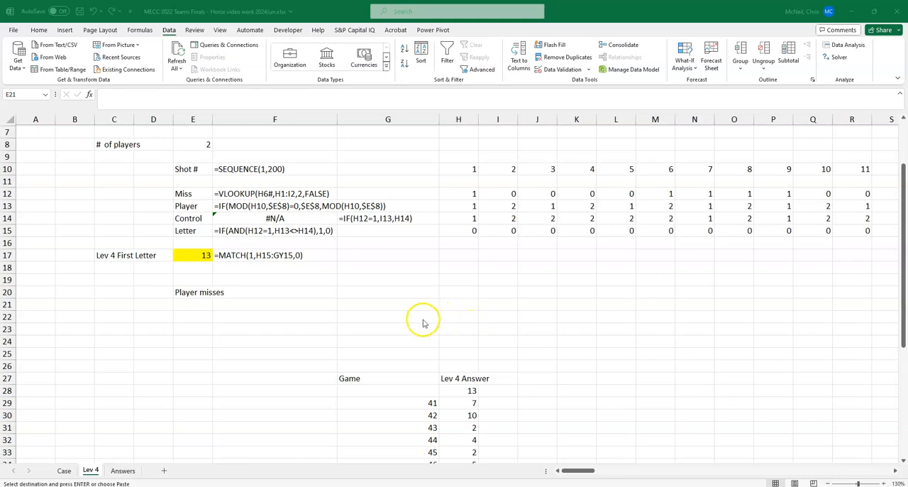
{"action": "key", "text": "ctrl+v"}
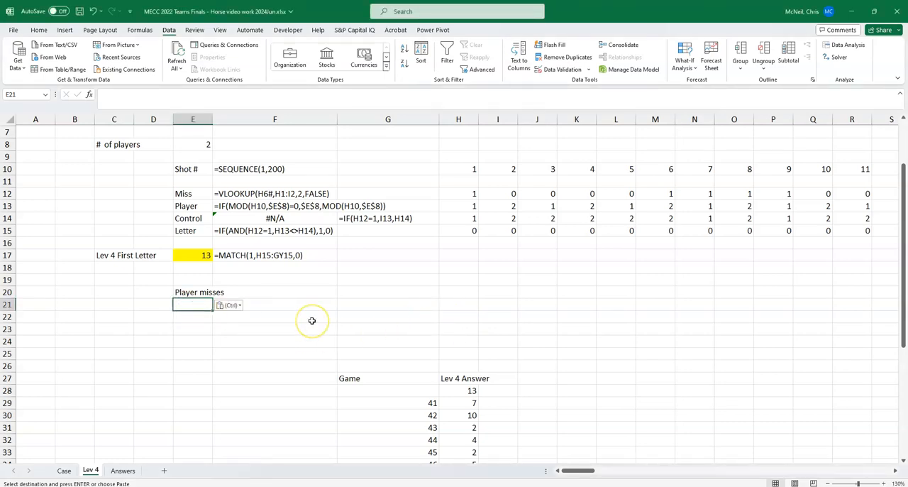
Step: Enter =SEQUENCE($E$8,1) in E21 to list the player numbers under the Player misses label
{"action": "type", "text": "="}
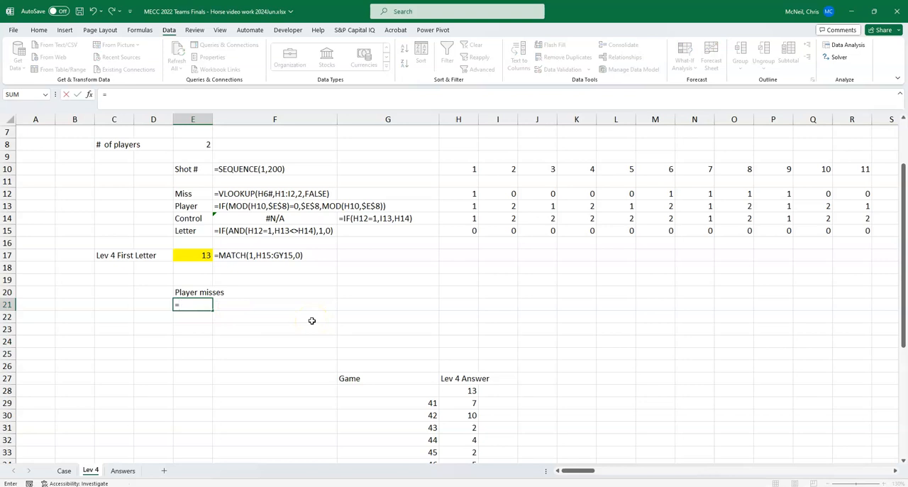
{"action": "type", "text": "se"}
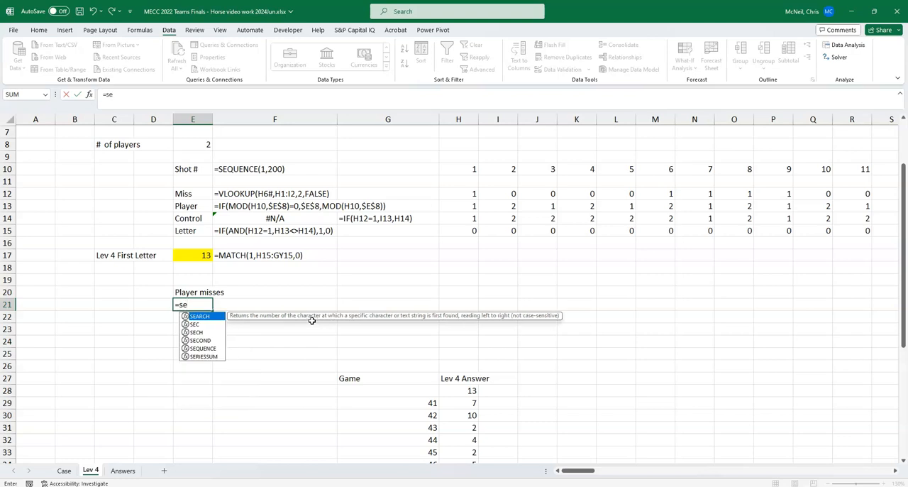
{"action": "key", "text": "Tab"}
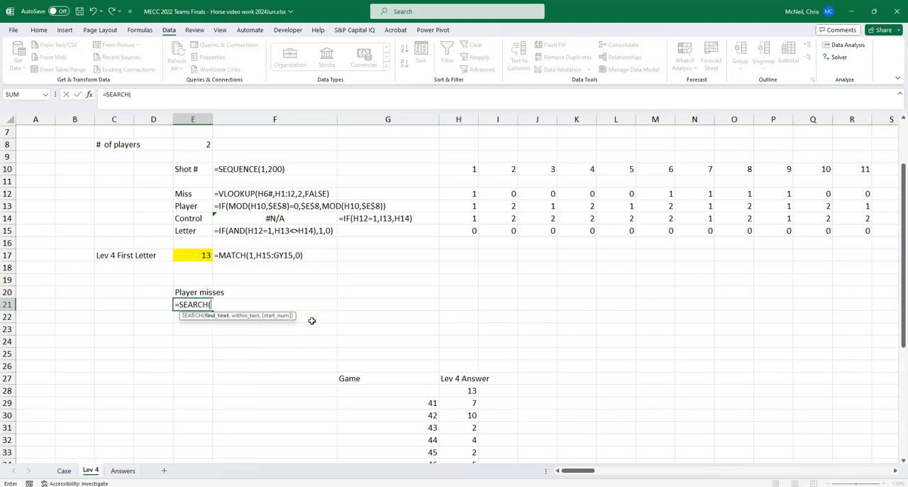
{"action": "key", "text": "BackSpace"}
{"action": "key", "text": "BackSpace"}
{"action": "key", "text": "BackSpace"}
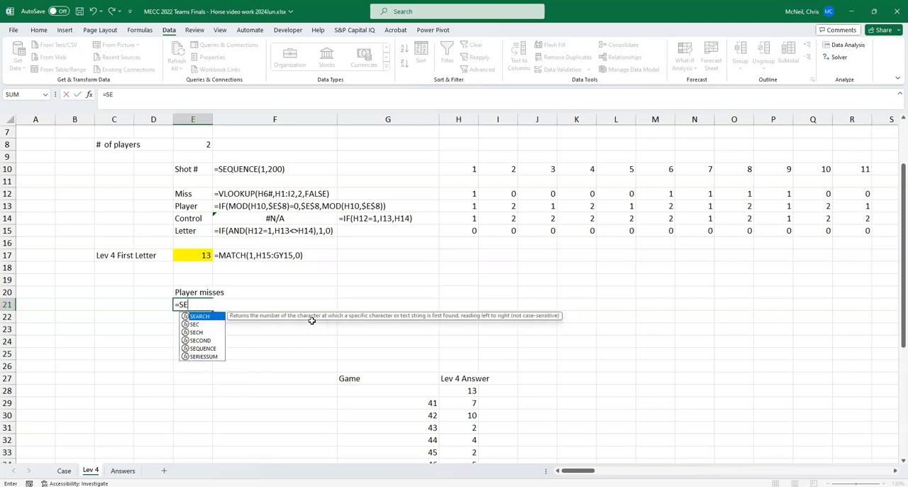
{"action": "type", "text": "q"}
{"action": "key", "text": "Tab"}
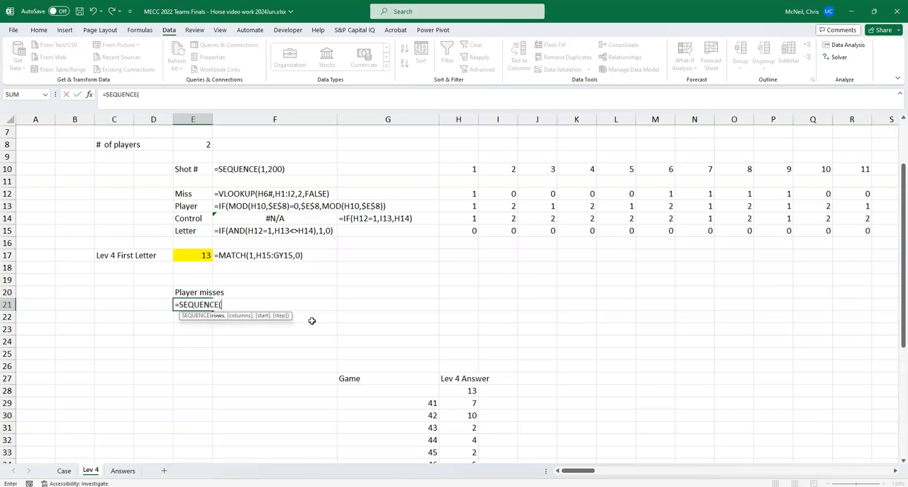
{"action": "left_click", "coordinate": [189, 144]}
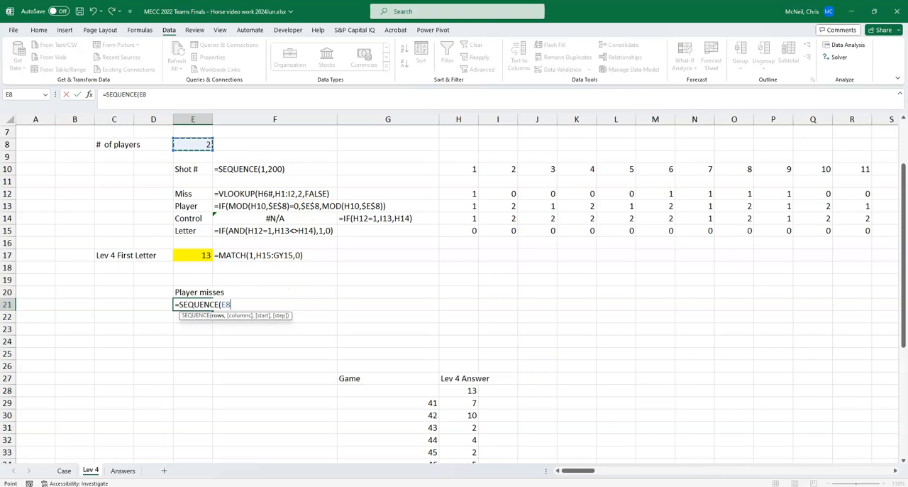
{"action": "type", "text": ",1"}
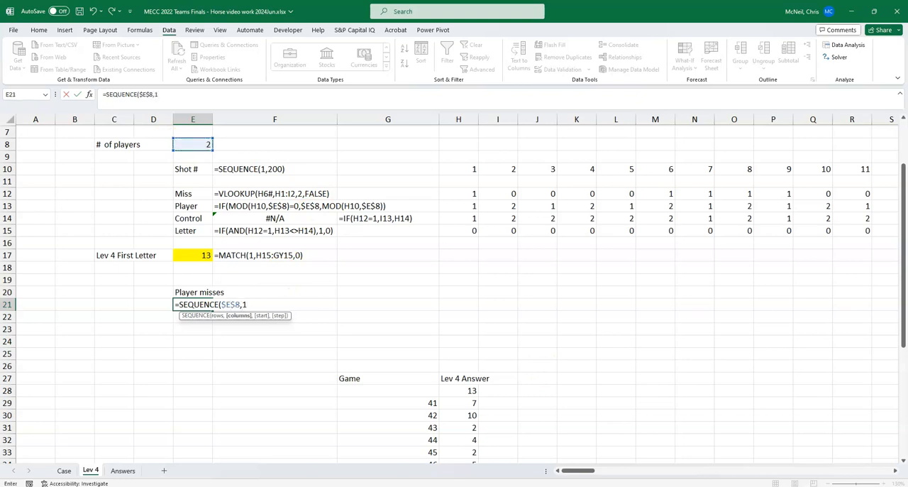
{"action": "type", "text": ")"}
{"action": "key", "text": "ctrl+Return"}
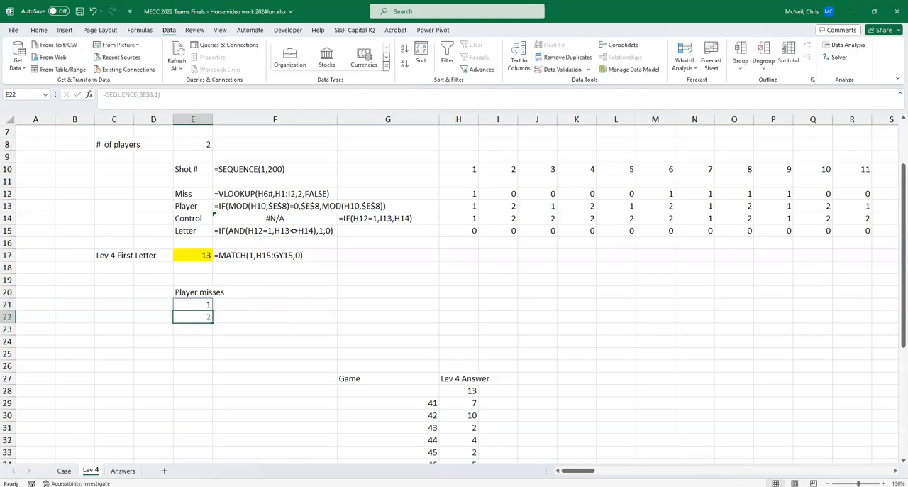
Step: Test the player list by setting the number of players in E8 to 5, and restore it to 2
{"action": "left_click", "coordinate": [207, 144]}
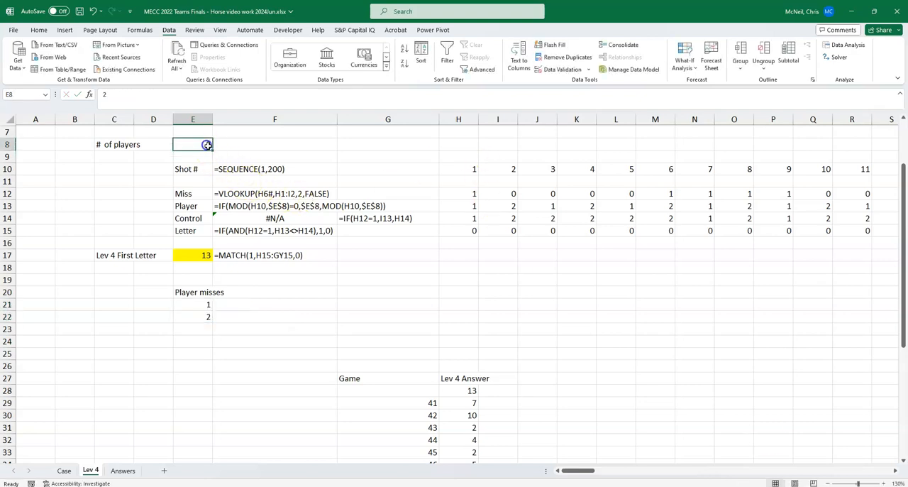
{"action": "type", "text": "5"}
{"action": "key", "text": "Return"}
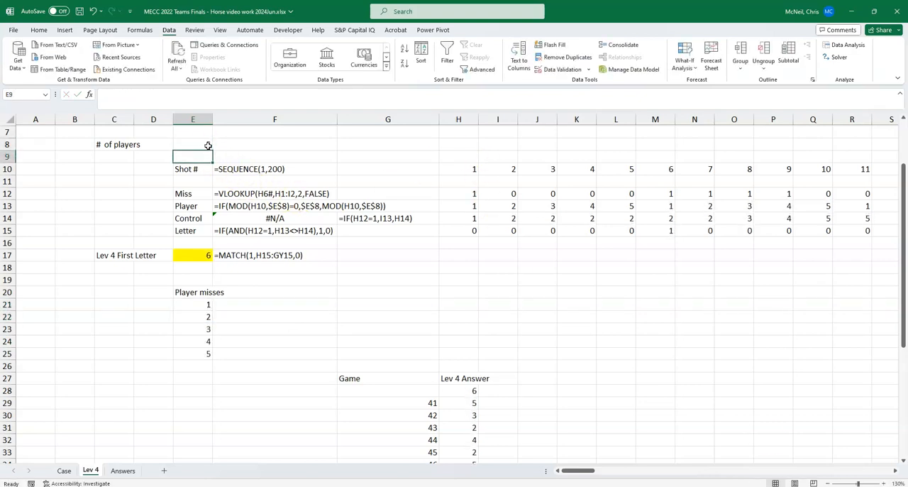
{"action": "left_click", "coordinate": [184, 145]}
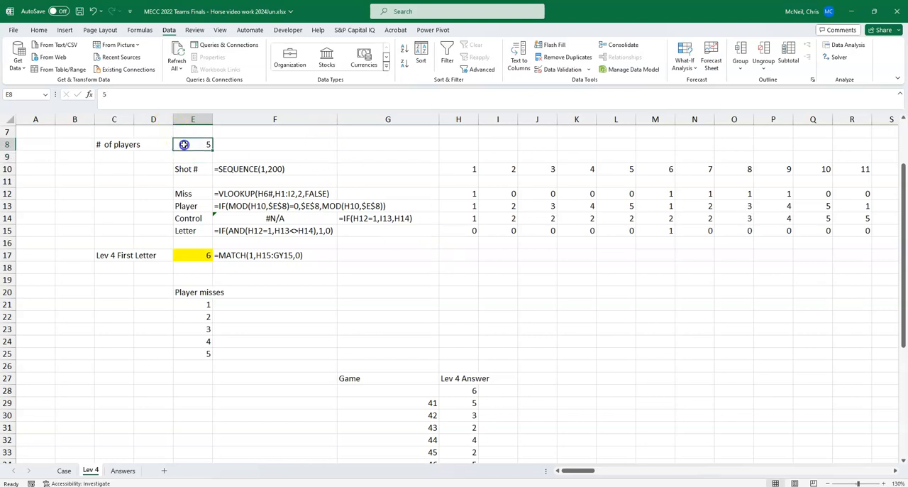
{"action": "type", "text": "2"}
{"action": "key", "text": "Return"}
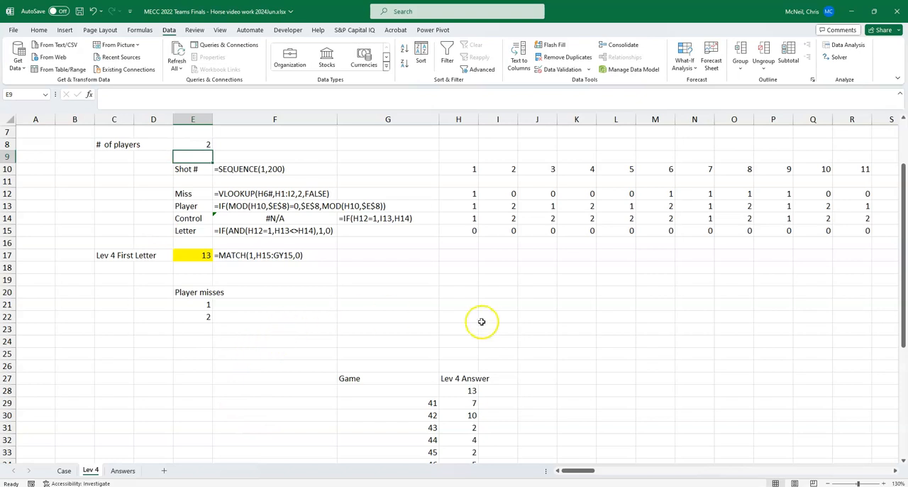
Step: Enter =IF(H13=$E21,H15,0) in H21 and fill the formula across H21:R22
{"action": "left_click", "coordinate": [458, 305]}
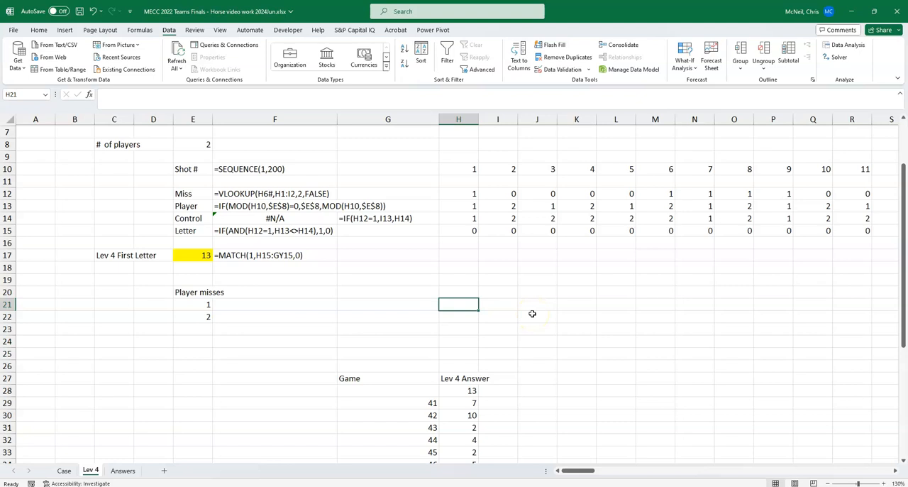
{"action": "type", "text": "=if("}
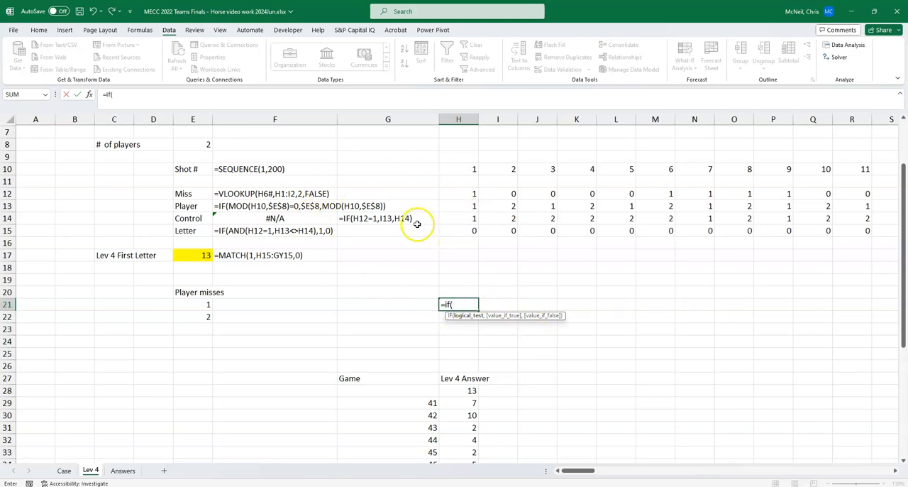
{"action": "left_click", "coordinate": [470, 206]}
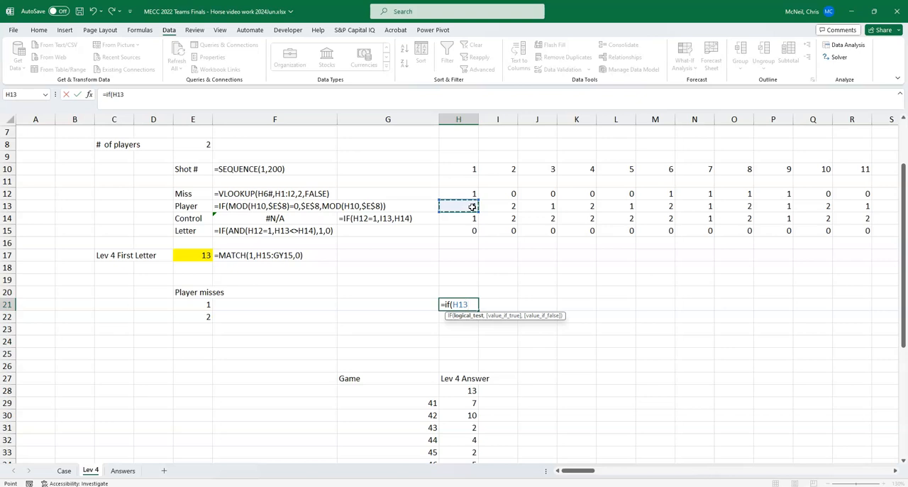
{"action": "type", "text": "="}
{"action": "left_click", "coordinate": [201, 304]}
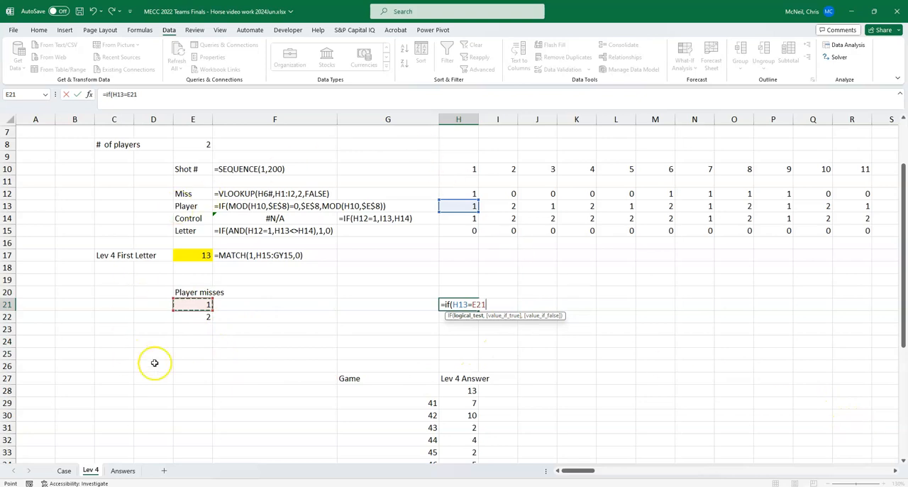
{"action": "key", "text": "F4"}
{"action": "key", "text": "F4"}
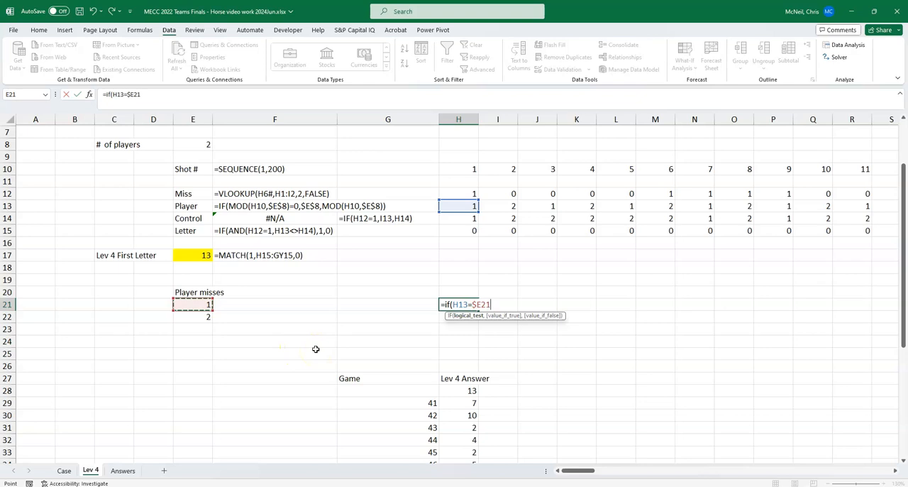
{"action": "type", "text": ","}
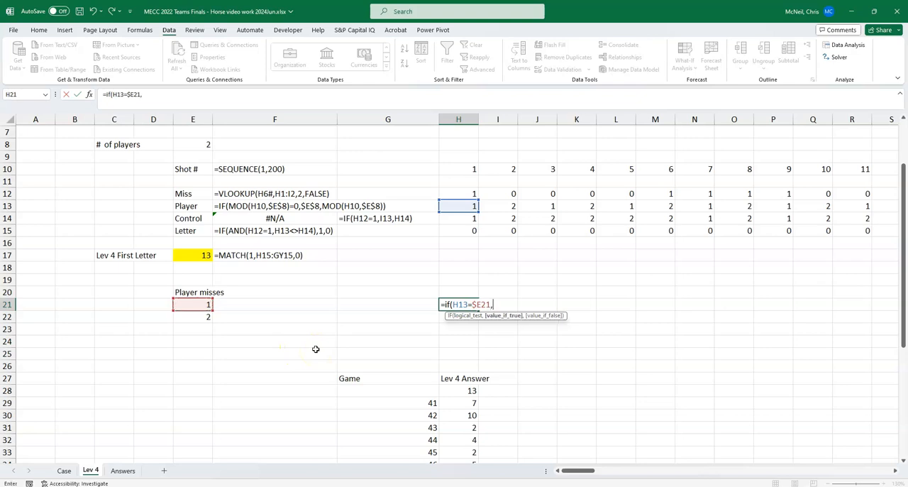
{"action": "left_click", "coordinate": [460, 228]}
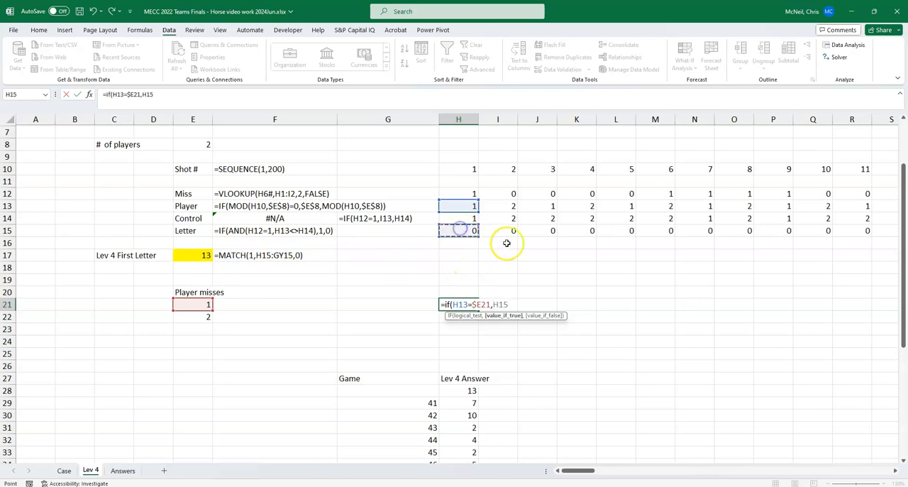
{"action": "type", "text": ","}
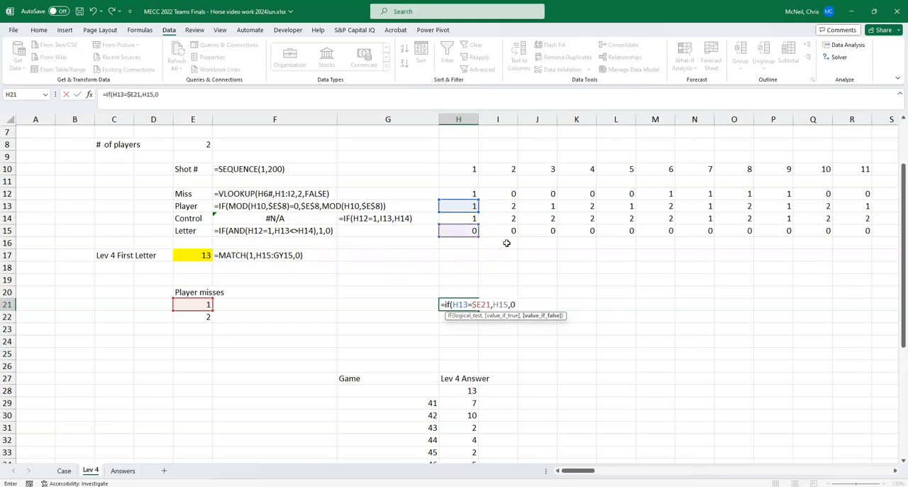
{"action": "type", "text": "0)"}
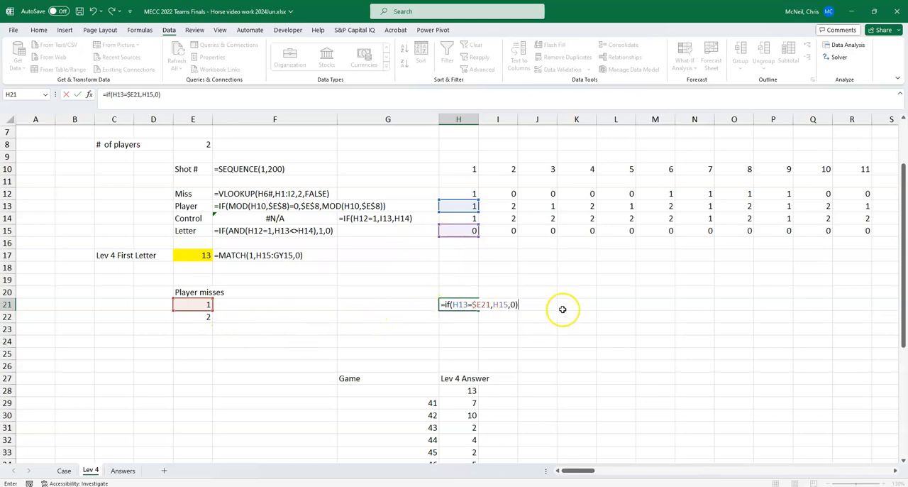
{"action": "key", "text": "ctrl+Return"}
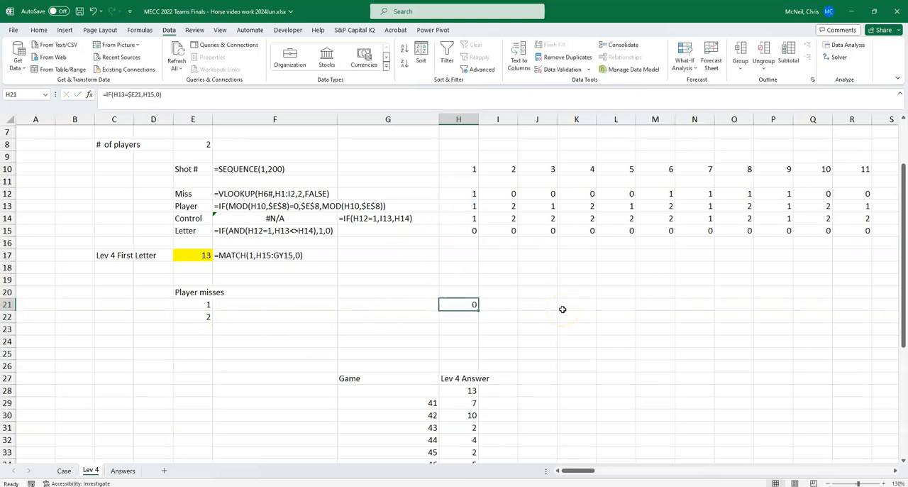
{"action": "left_click_drag", "start_coordinate": [478, 310], "coordinate": [868, 323]}
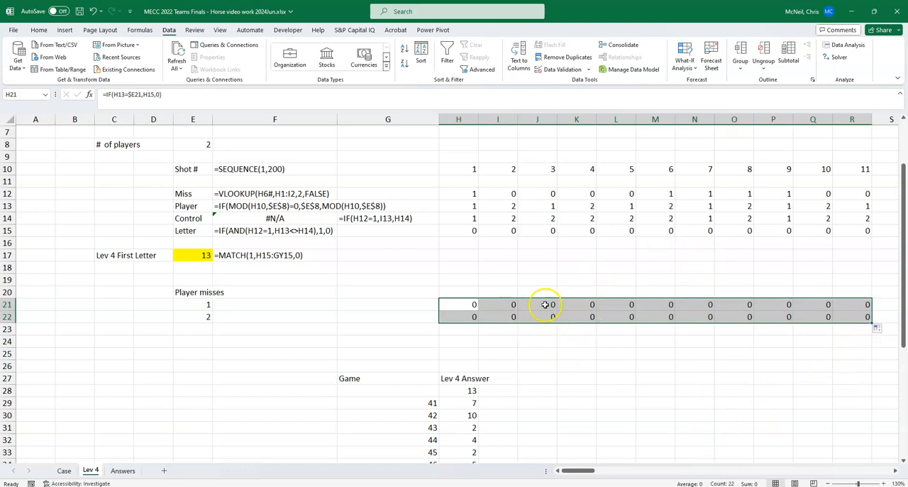
Step: Change the H21 formula to reference the whole spilled player list: =IF(H13=$E21#,H15,0)
{"action": "left_click", "coordinate": [463, 306]}
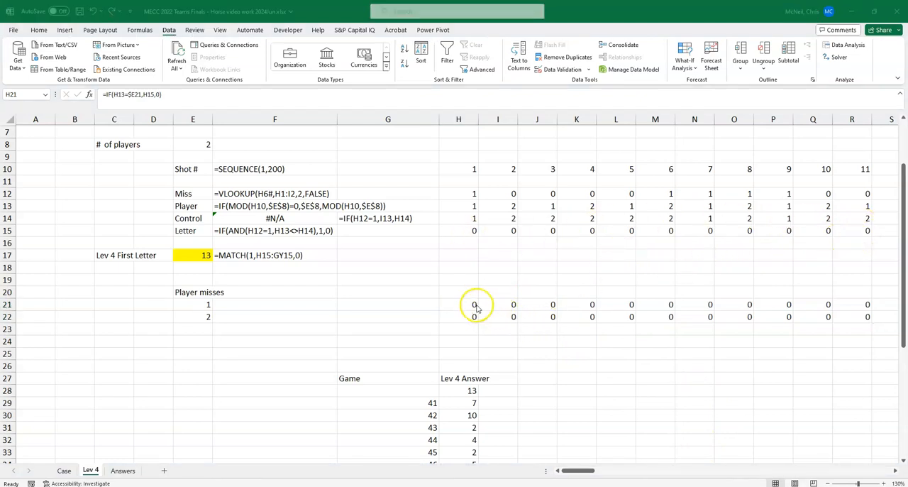
{"action": "left_click", "coordinate": [462, 305]}
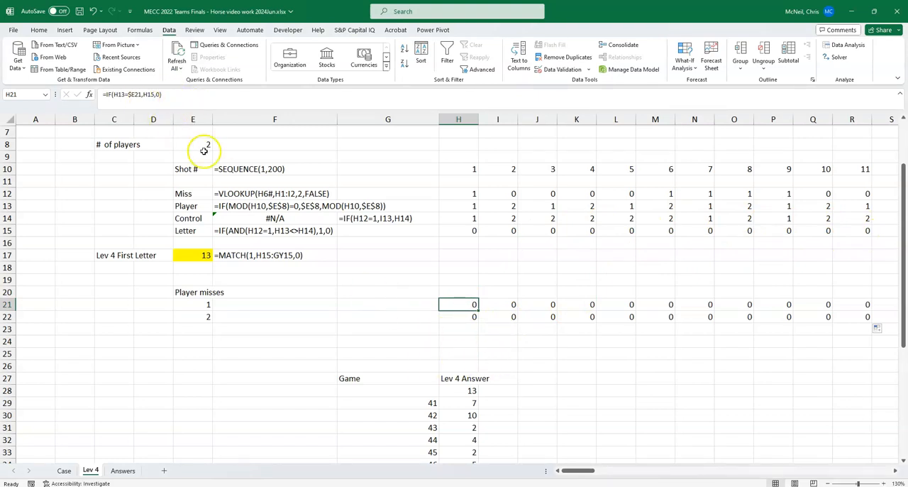
{"action": "key", "text": "F2"}
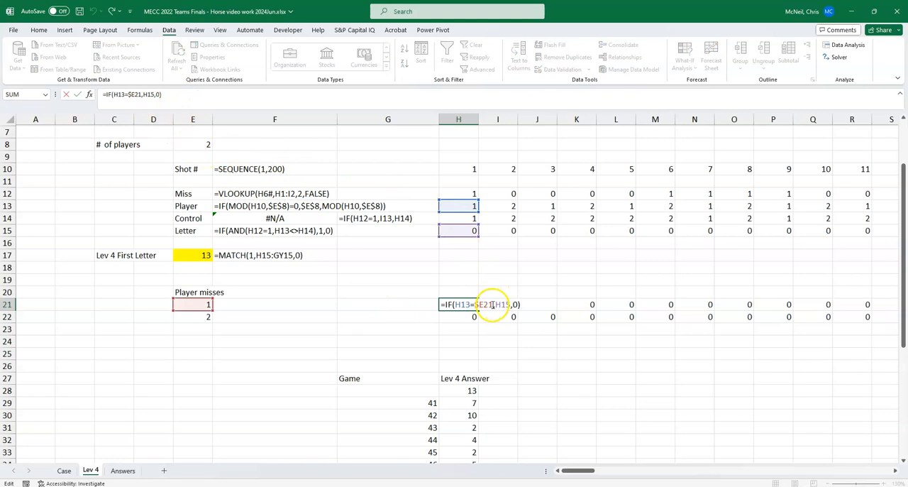
{"action": "left_click", "coordinate": [491, 304]}
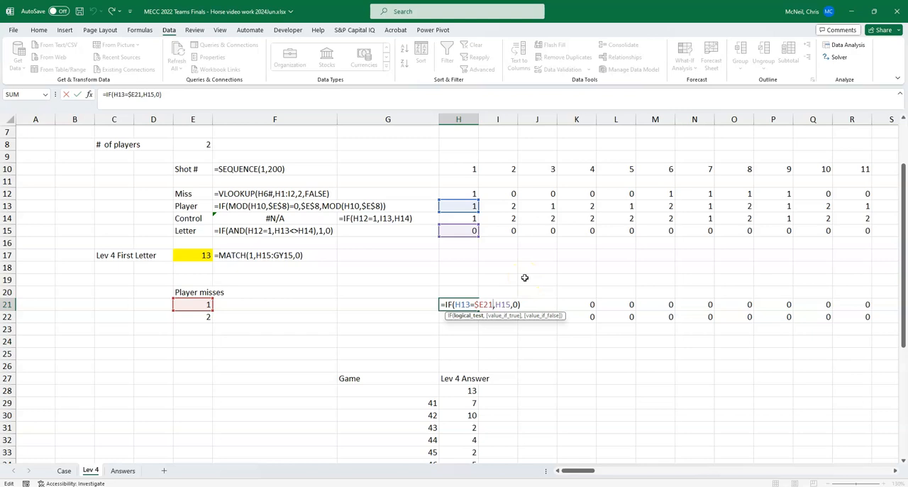
{"action": "type", "text": "#"}
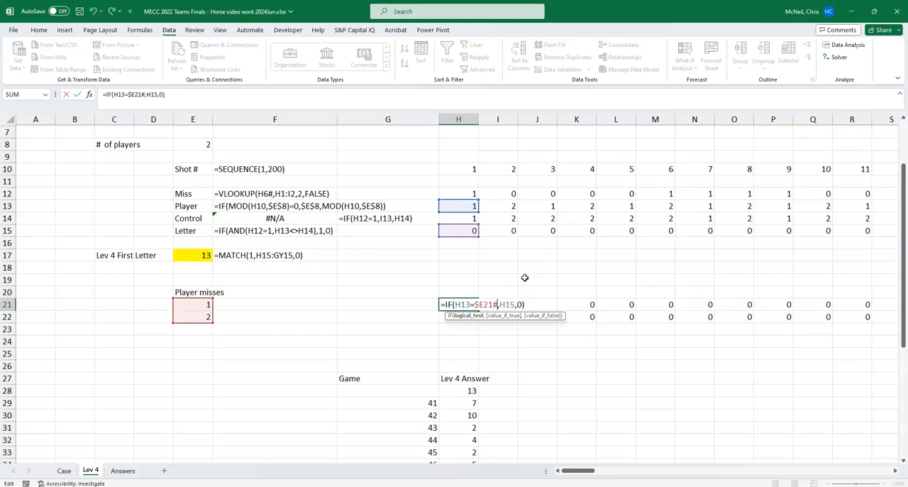
{"action": "key", "text": "Return"}
Step: Clear the copied formulas from H22 and I21:R22, keeping only the spilling formula in H21
{"action": "key", "text": "Up"}
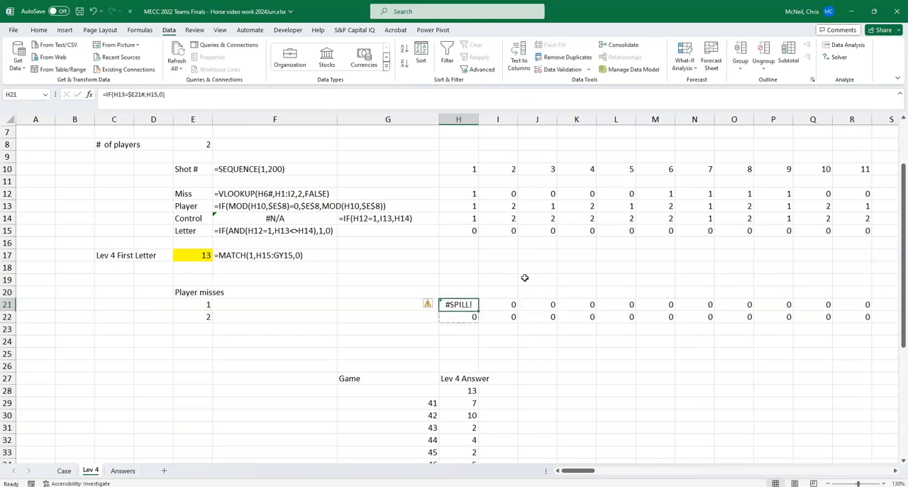
{"action": "key", "text": "ctrl+z"}
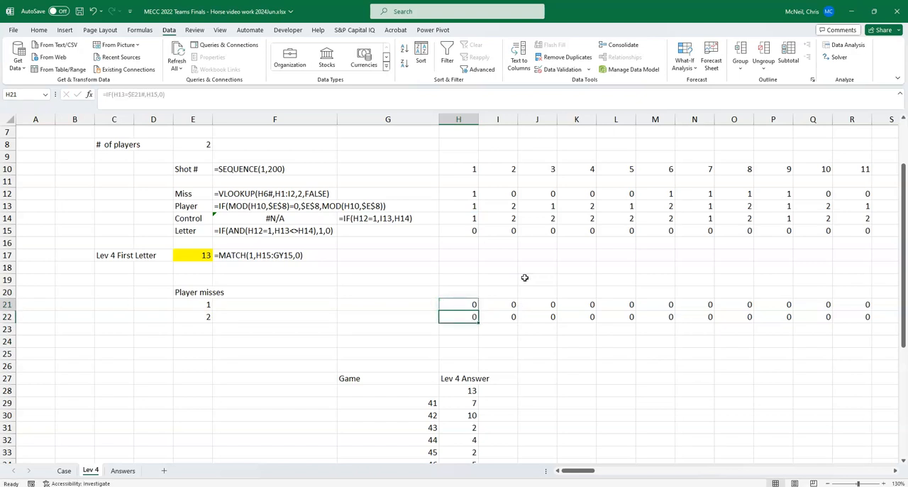
{"action": "key", "text": "Right"}
{"action": "key", "text": "shift+Down"}
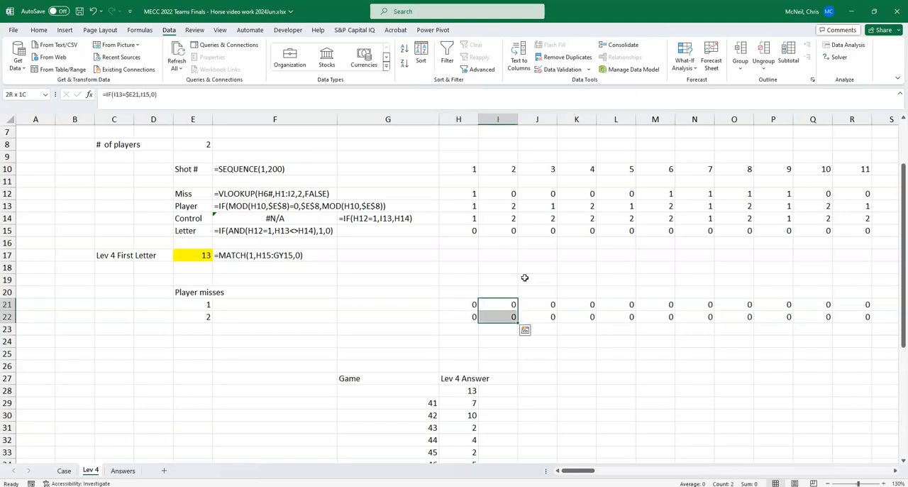
{"action": "key", "text": "ctrl+shift+Right"}
{"action": "key", "text": "Delete"}
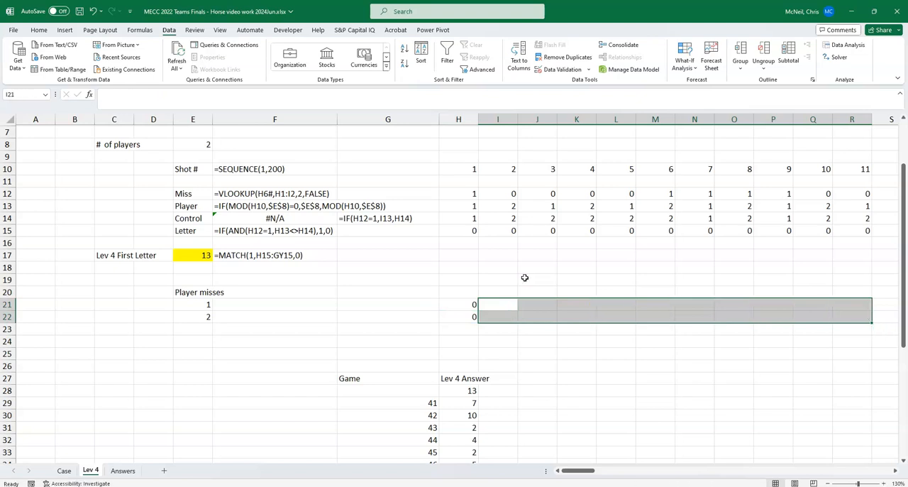
Step: Copy the H21 player-misses formula across row 21 through GY21, covering all 200 shots
{"action": "key", "text": "Left"}
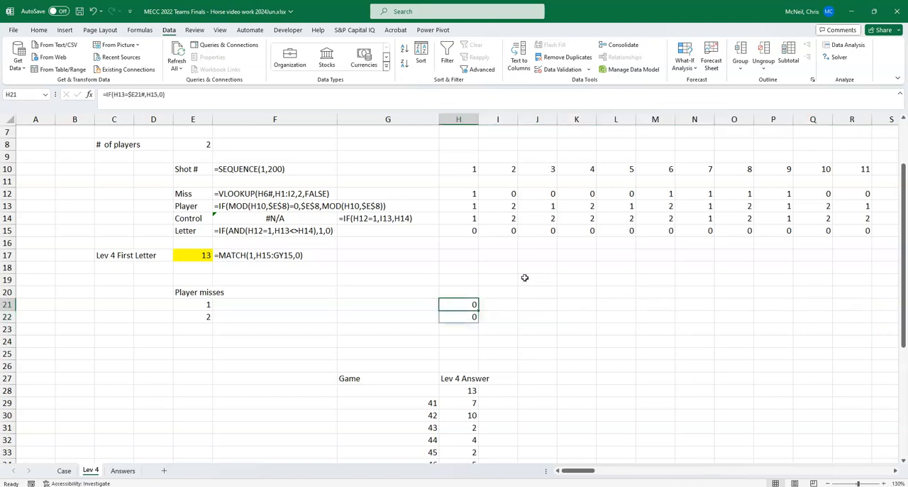
{"action": "key", "text": "ctrl+c"}
{"action": "key", "text": "Up"}
{"action": "key", "text": "Up"}
{"action": "key", "text": "Up"}
{"action": "key", "text": "Up"}
{"action": "key", "text": "Up"}
{"action": "key", "text": "Up"}
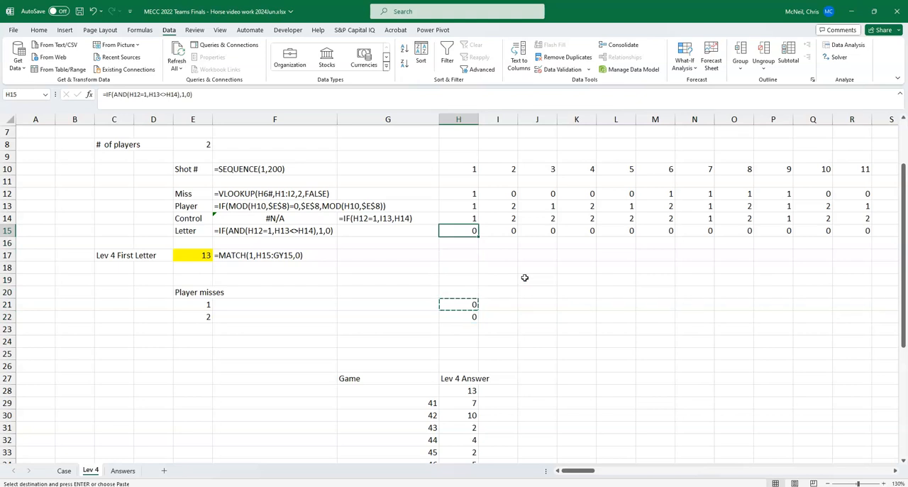
{"action": "key", "text": "ctrl+Right"}
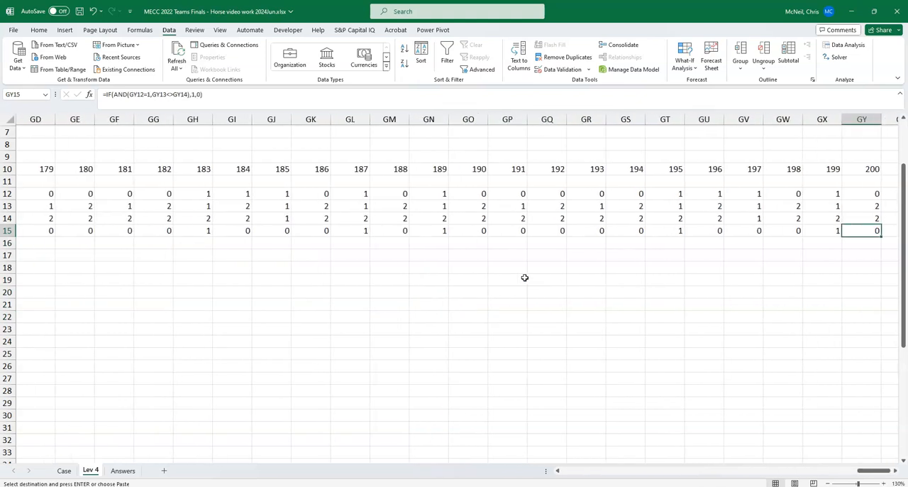
{"action": "key", "text": "Down"}
{"action": "key", "text": "Down"}
{"action": "key", "text": "Down"}
{"action": "key", "text": "Down"}
{"action": "key", "text": "Down"}
{"action": "key", "text": "Down"}
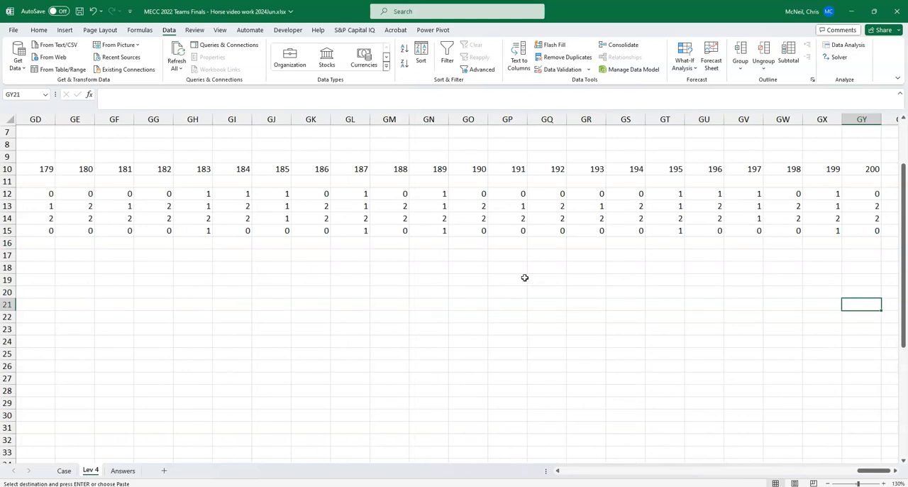
{"action": "key", "text": "ctrl+shift+Left"}
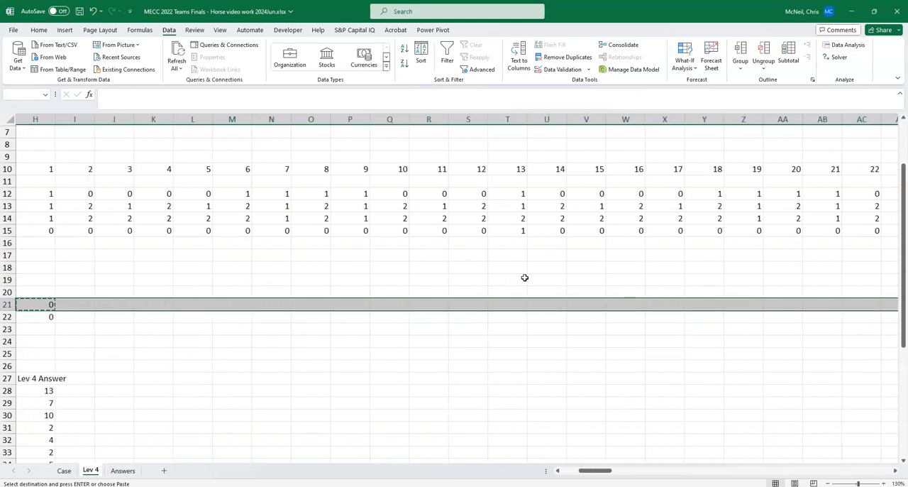
{"action": "key", "text": "ctrl+v"}
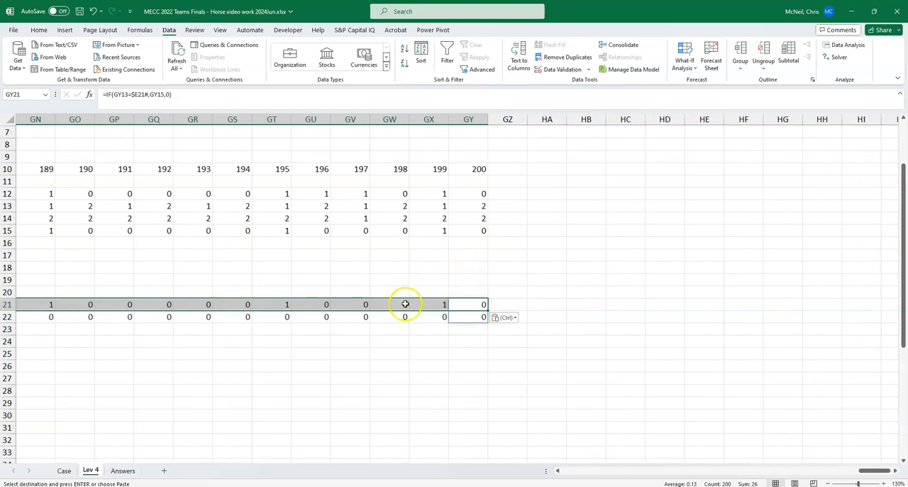
{"action": "left_click", "coordinate": [404, 304]}
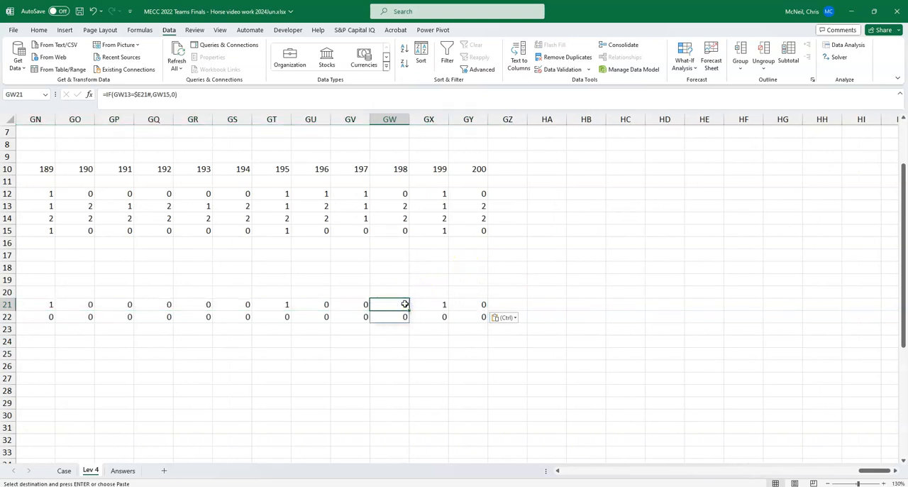
{"action": "key", "text": "ctrl+Left"}
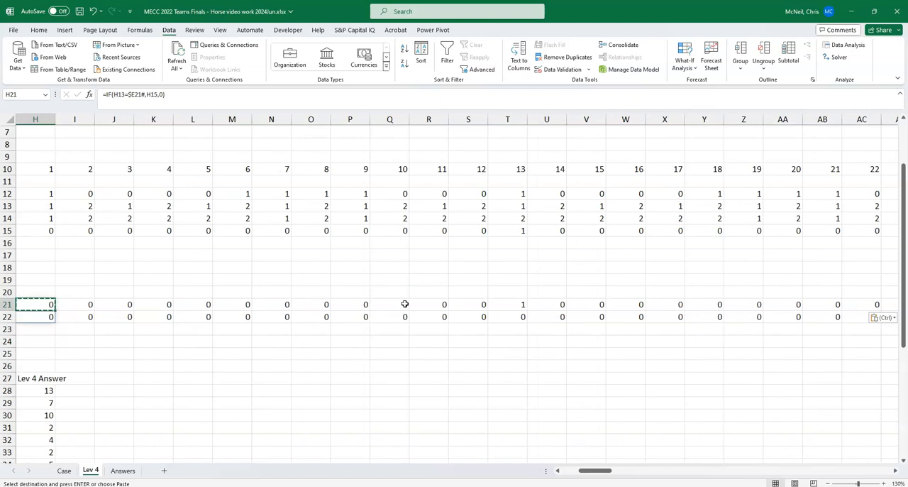
{"action": "key", "text": "Left"}
{"action": "key", "text": "Left"}
{"action": "key", "text": "Left"}
{"action": "key", "text": "Left"}
{"action": "key", "text": "Left"}
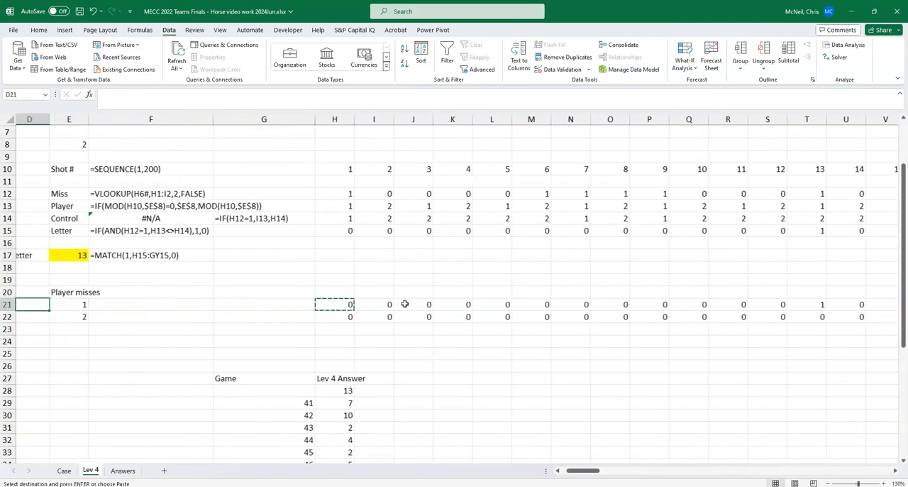
{"action": "key", "text": "ctrl+v"}
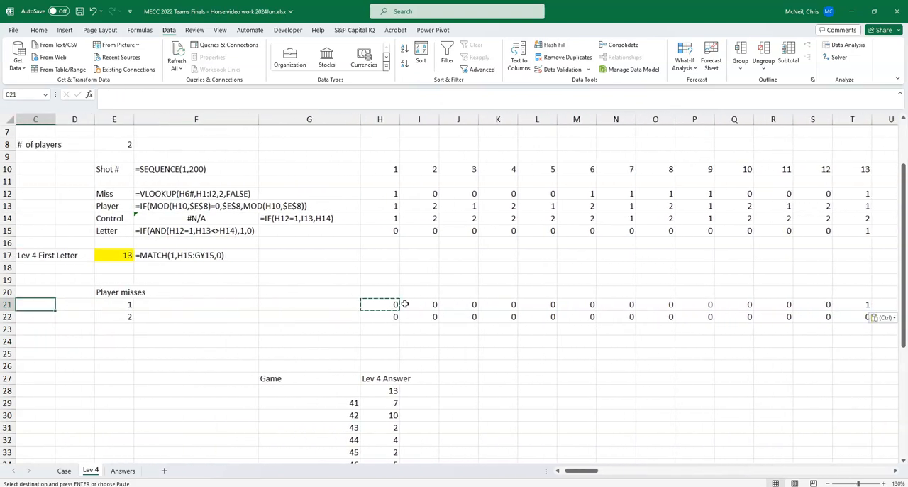
Step: Move the Game and Lev 4 Answer table from G27:I48 down so that it starts at G50
{"action": "scroll", "coordinate": [300, 345], "scroll_direction": "down", "scroll_amount": 1}
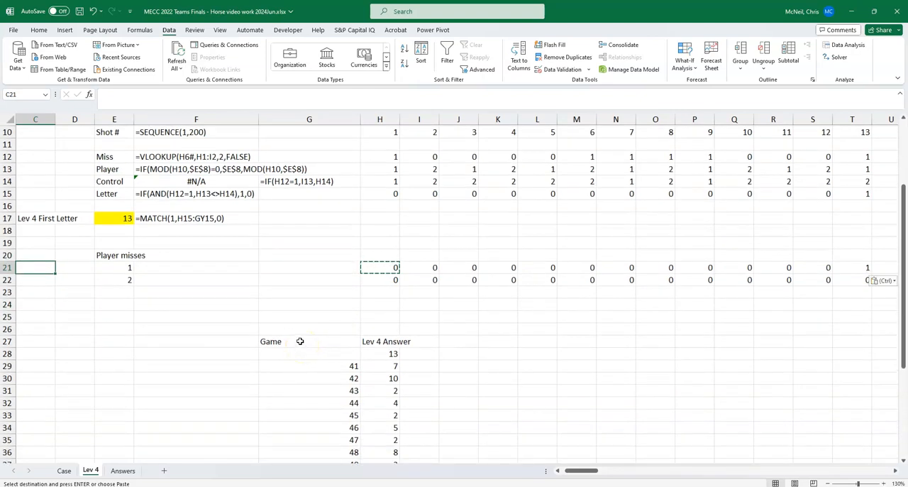
{"action": "scroll", "coordinate": [300, 341], "scroll_direction": "down", "scroll_amount": 2}
{"action": "left_click", "coordinate": [284, 268]}
{"action": "left_click_drag", "start_coordinate": [284, 269], "coordinate": [405, 478]}
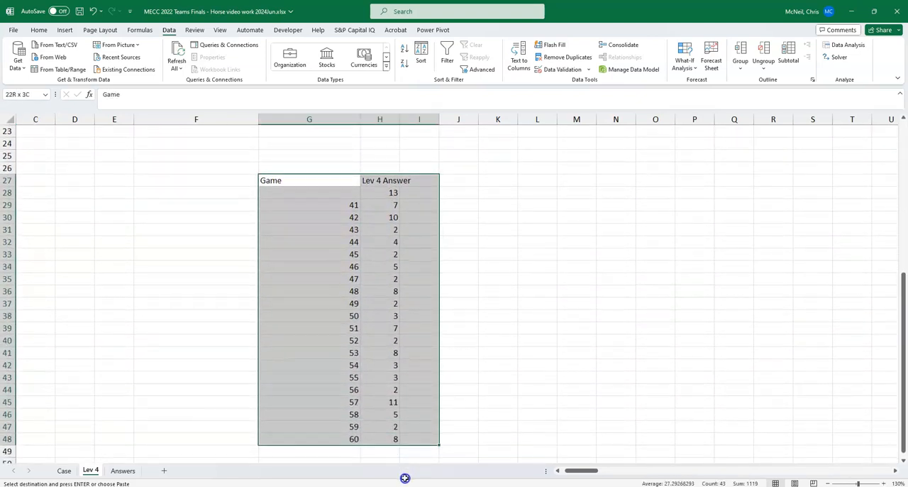
{"action": "scroll", "coordinate": [444, 335], "scroll_direction": "down", "scroll_amount": 3}
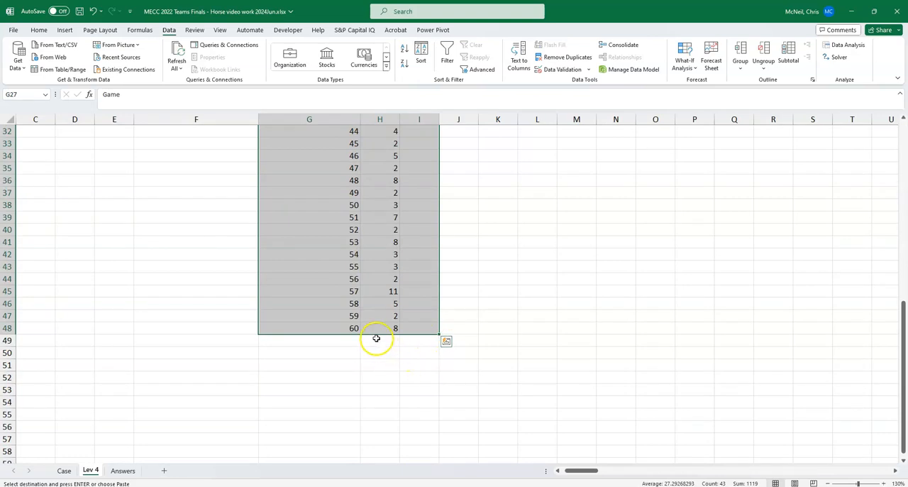
{"action": "scroll", "coordinate": [454, 298], "scroll_direction": "down", "scroll_amount": 3}
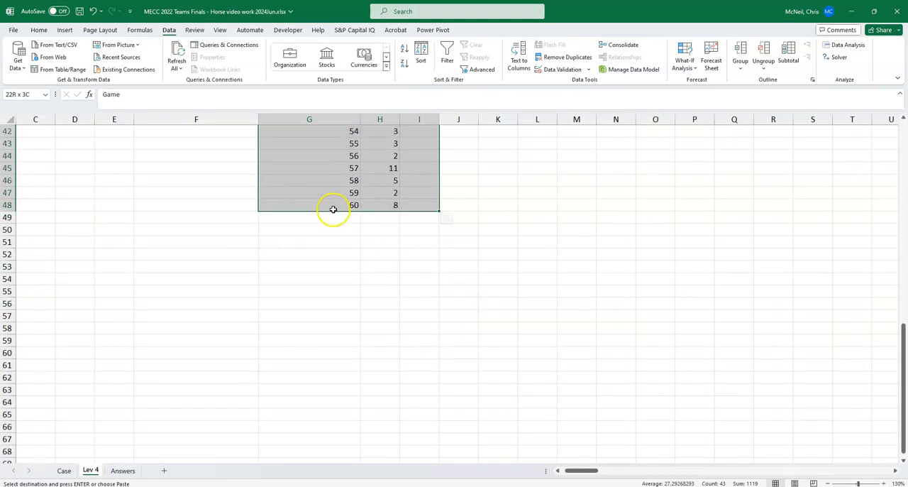
{"action": "left_click_drag", "start_coordinate": [334, 212], "coordinate": [350, 380]}
{"action": "scroll", "coordinate": [305, 298], "scroll_direction": "up", "scroll_amount": 13}
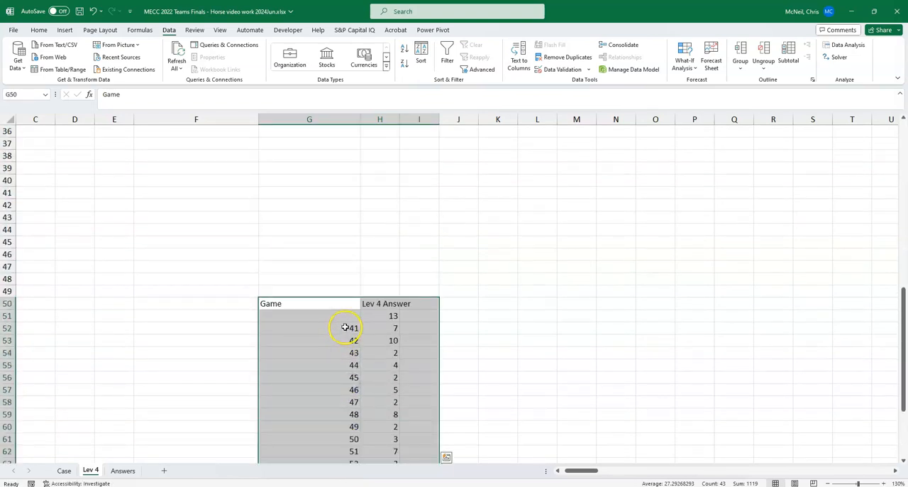
{"action": "scroll", "coordinate": [251, 326], "scroll_direction": "up", "scroll_amount": 1}
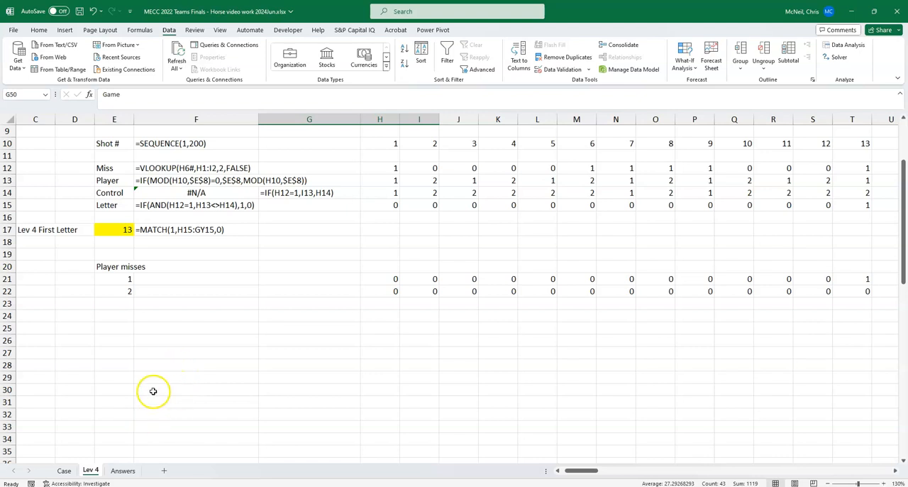
Step: Enter the heading "Player cumulative score" in E27 and copy the player list formula from E21 to E28
{"action": "left_click", "coordinate": [113, 353]}
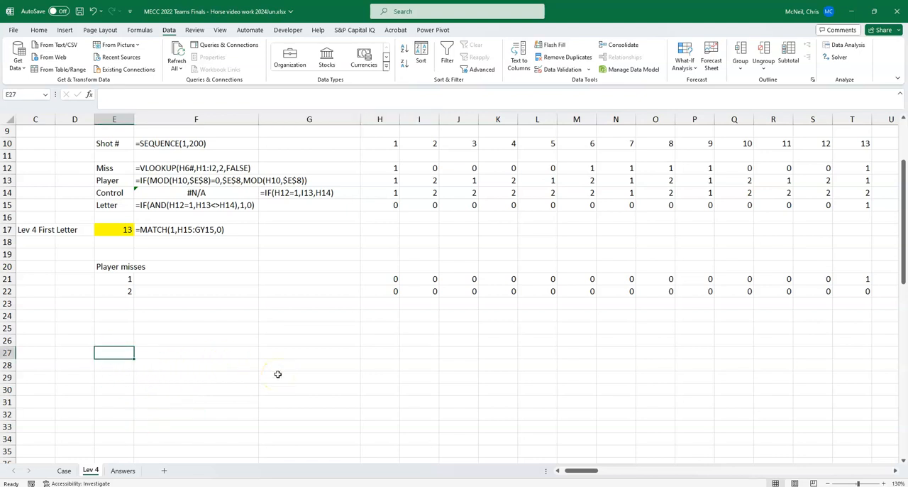
{"action": "type", "text": "Player cumulative score"}
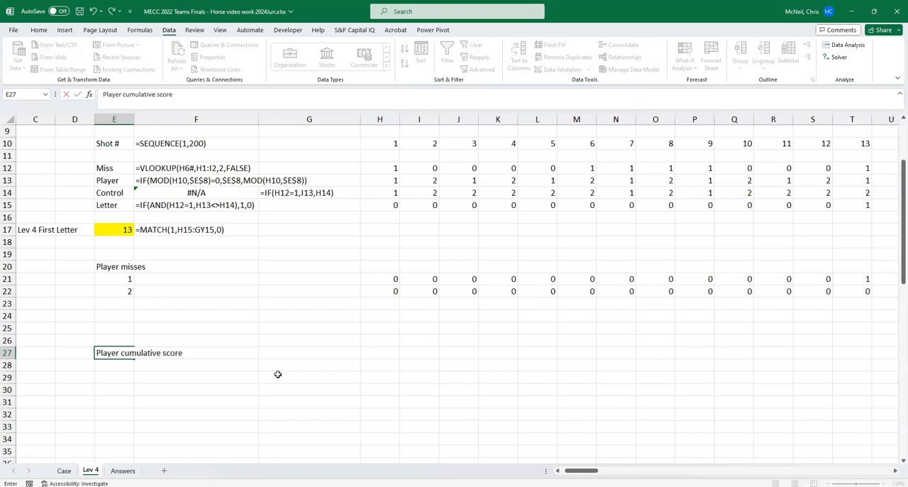
{"action": "key", "text": "Return"}
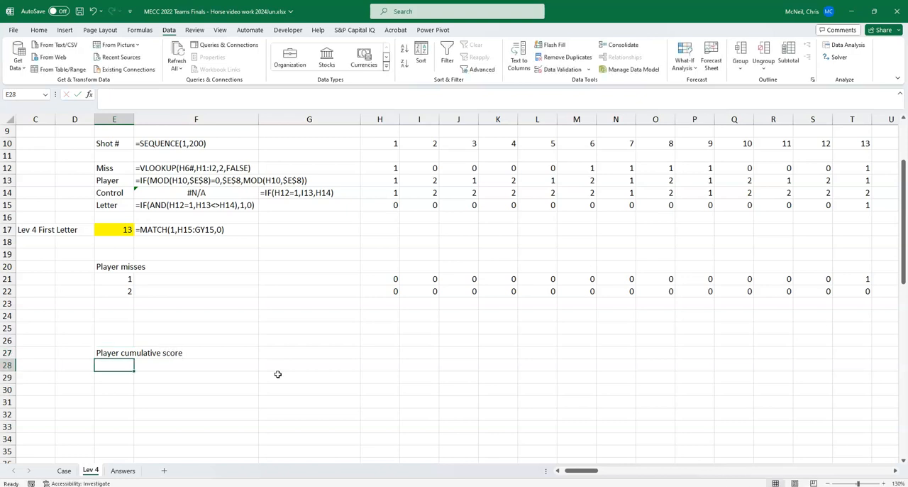
{"action": "left_click", "coordinate": [122, 278]}
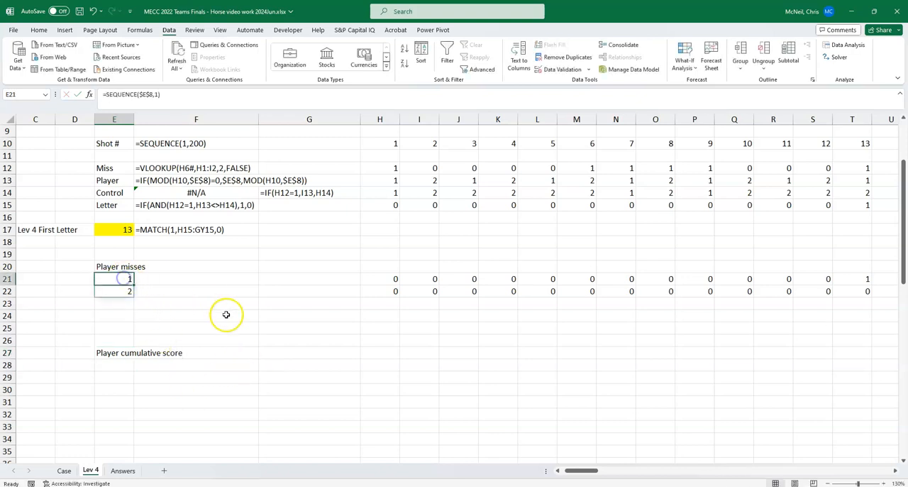
{"action": "key", "text": "ctrl+c"}
{"action": "left_click", "coordinate": [120, 363]}
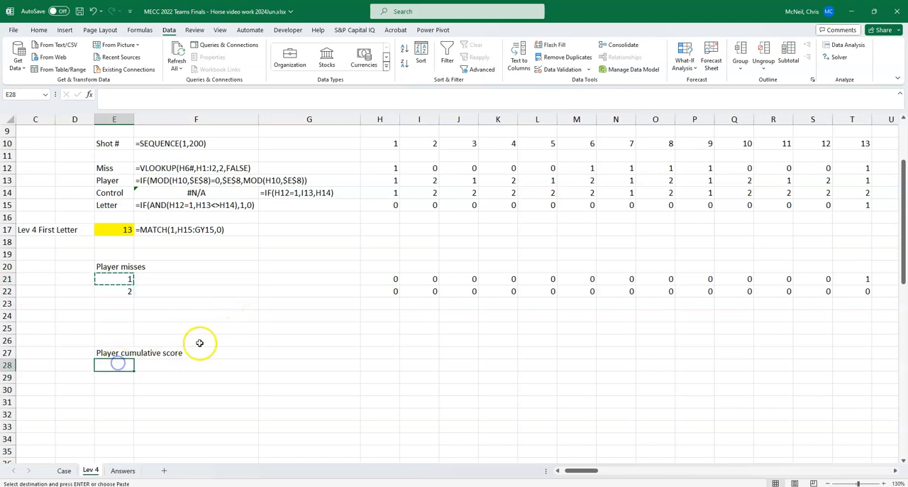
{"action": "key", "text": "ctrl+v"}
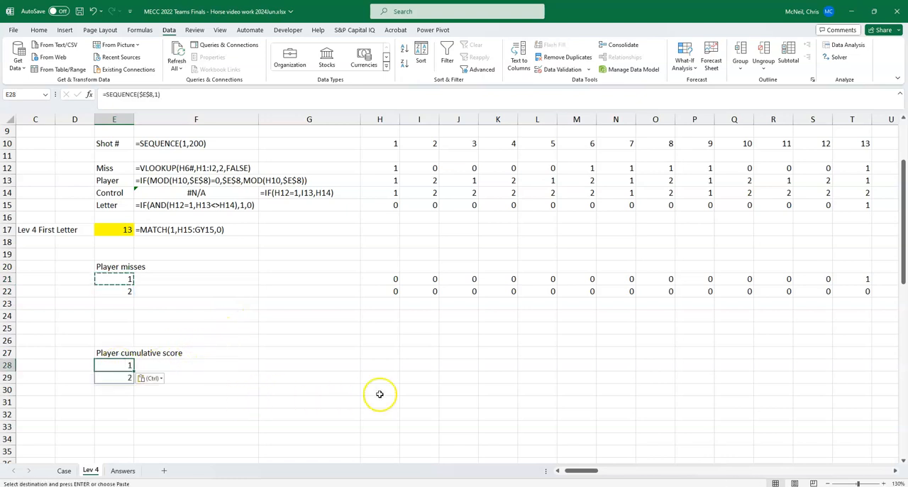
Step: Enter the running total formula =SUM($H21:H21) in H28, anchoring only the column of the first reference
{"action": "left_click", "coordinate": [383, 367]}
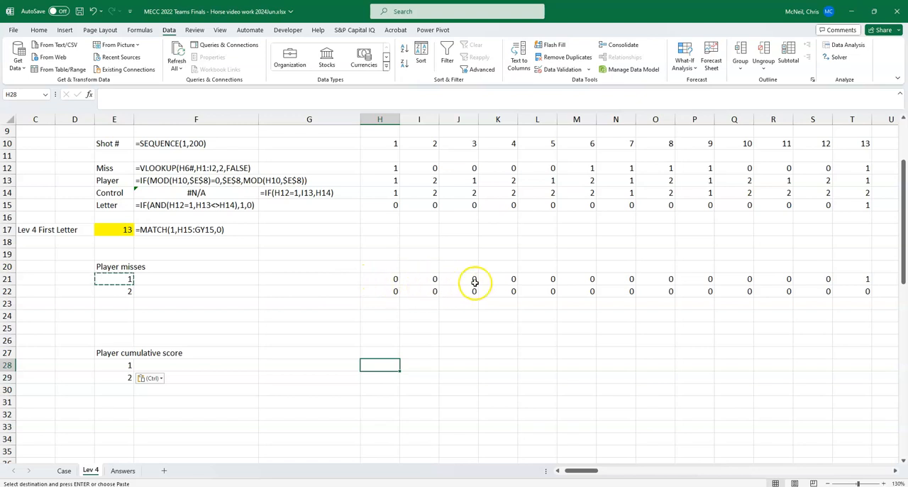
{"action": "key", "text": "Escape"}
{"action": "type", "text": "=sum"}
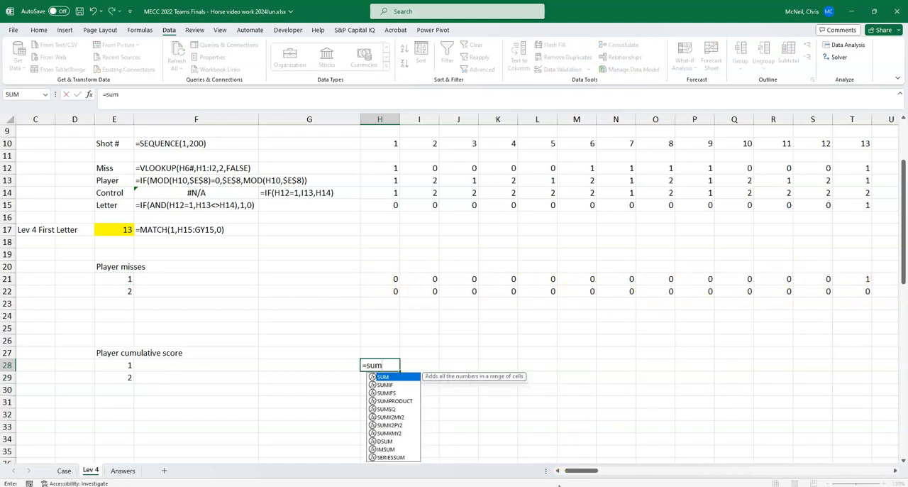
{"action": "type", "text": "("}
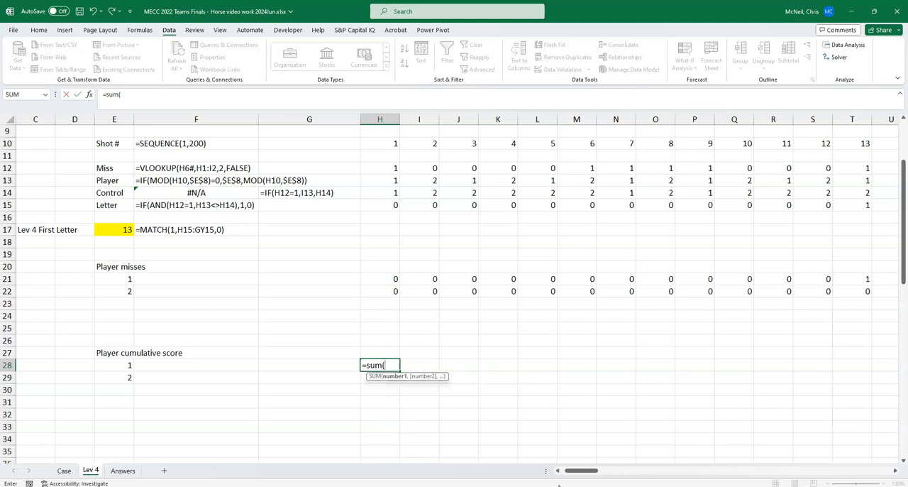
{"action": "left_click", "coordinate": [378, 277]}
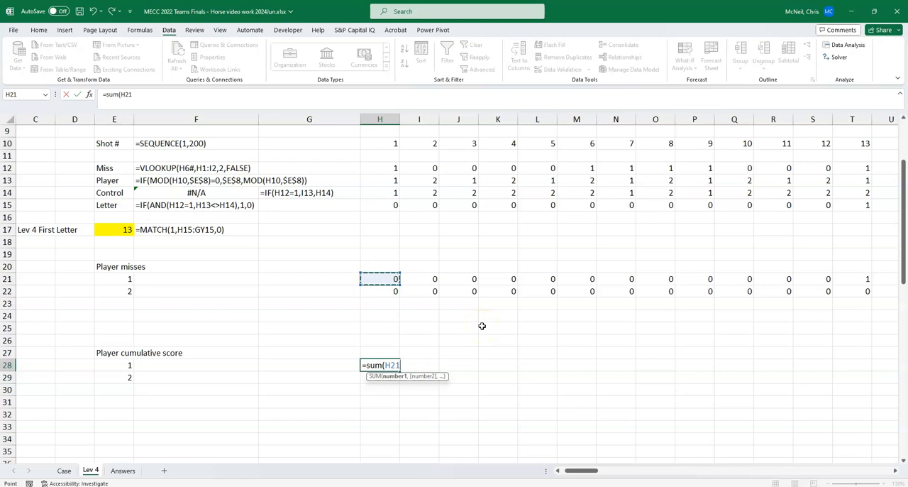
{"action": "key", "text": "F8"}
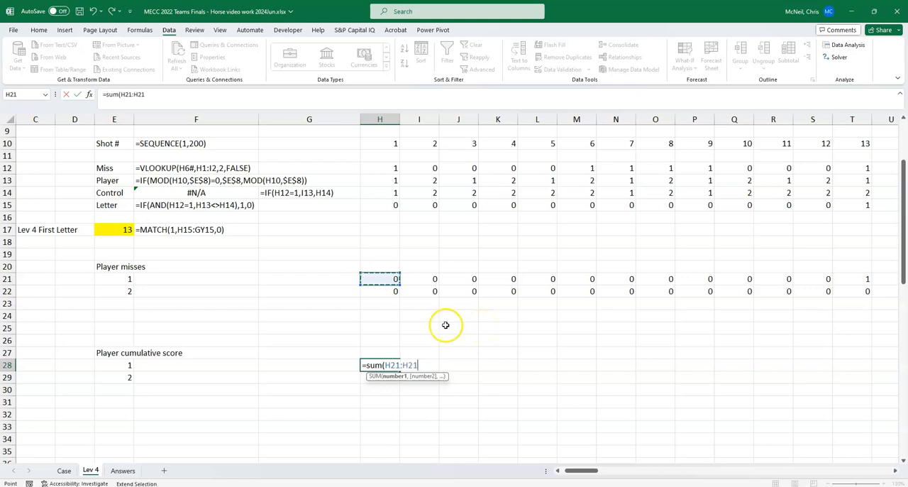
{"action": "left_click", "coordinate": [393, 366]}
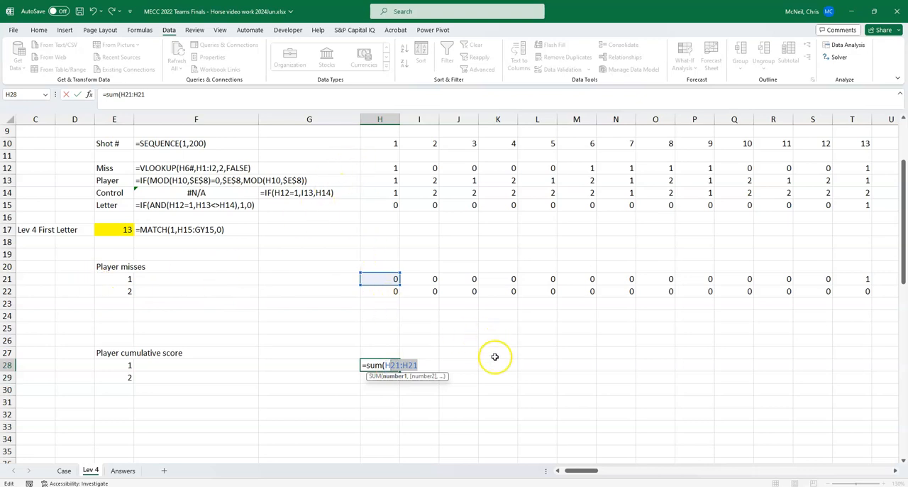
{"action": "left_click", "coordinate": [389, 365]}
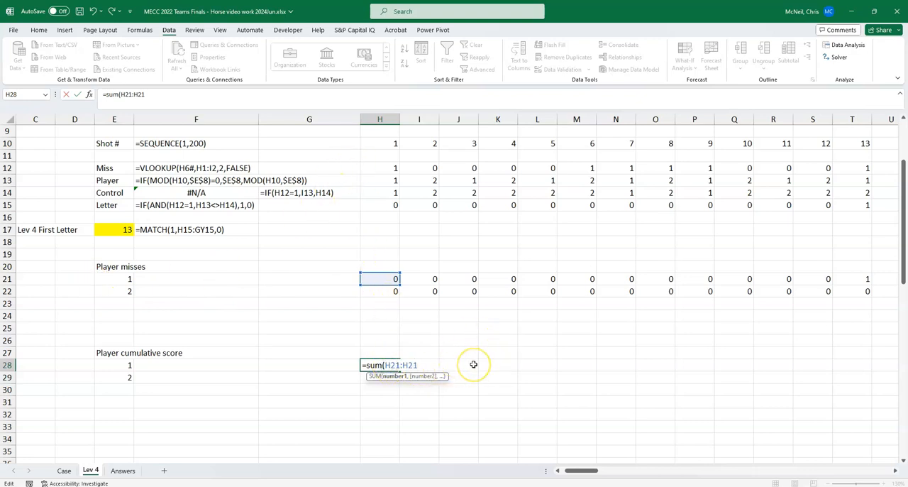
{"action": "key", "text": "F4"}
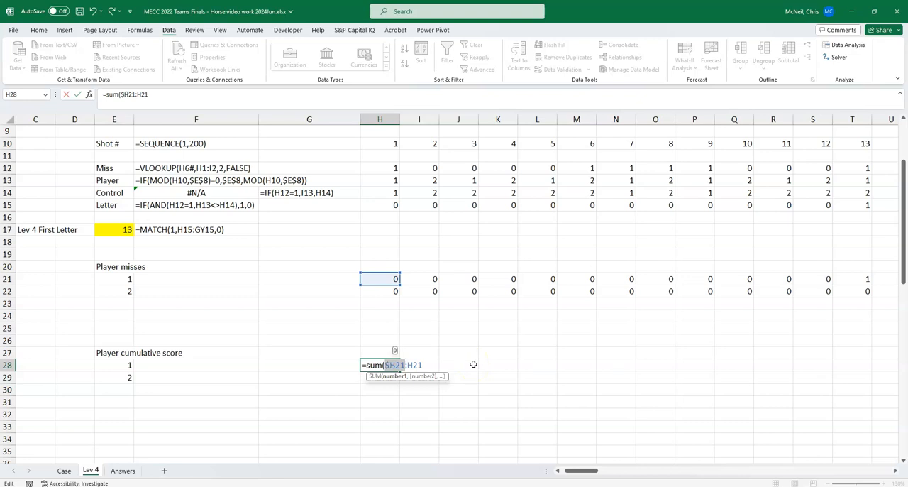
{"action": "key", "text": "Return"}
Step: Copy the H28 running total to H29, fill both rows across to column N, and check the filled references
{"action": "key", "text": "Up"}
{"action": "key", "text": "Down"}
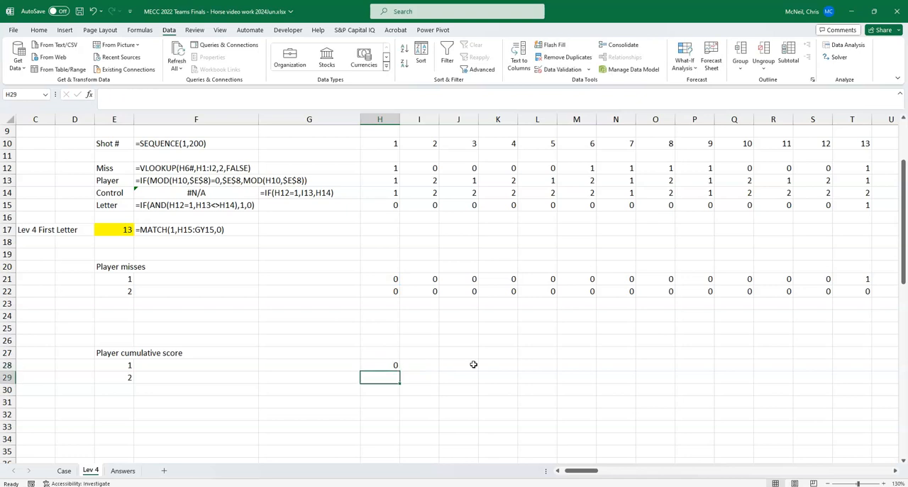
{"action": "key", "text": "ctrl+v"}
{"action": "key", "text": "F2"}
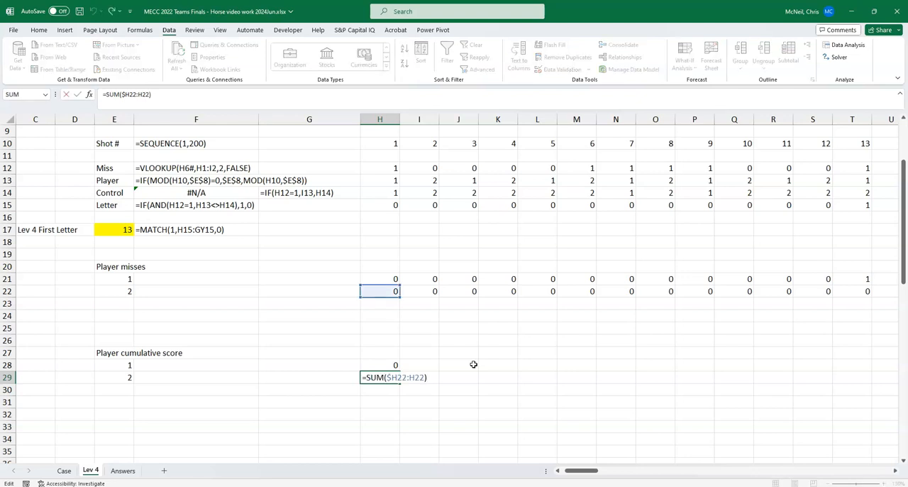
{"action": "key", "text": "Escape"}
{"action": "left_click_drag", "start_coordinate": [384, 363], "coordinate": [646, 386]}
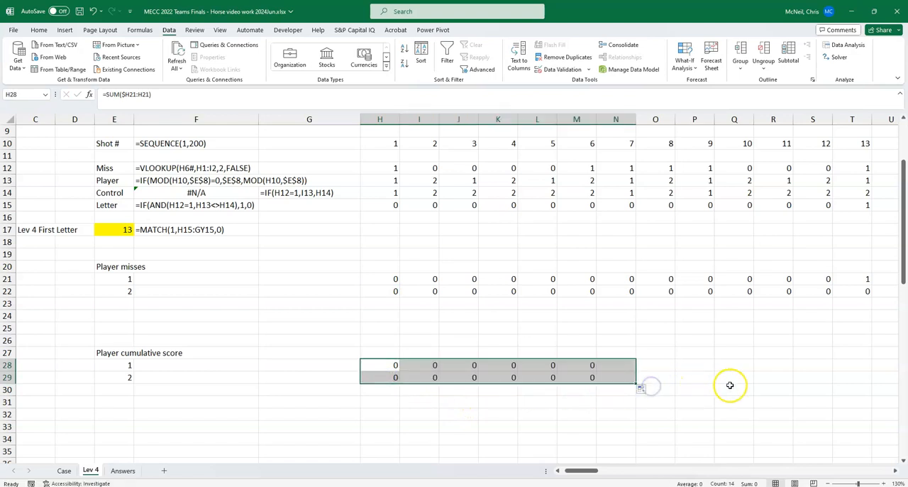
{"action": "left_click", "coordinate": [612, 364]}
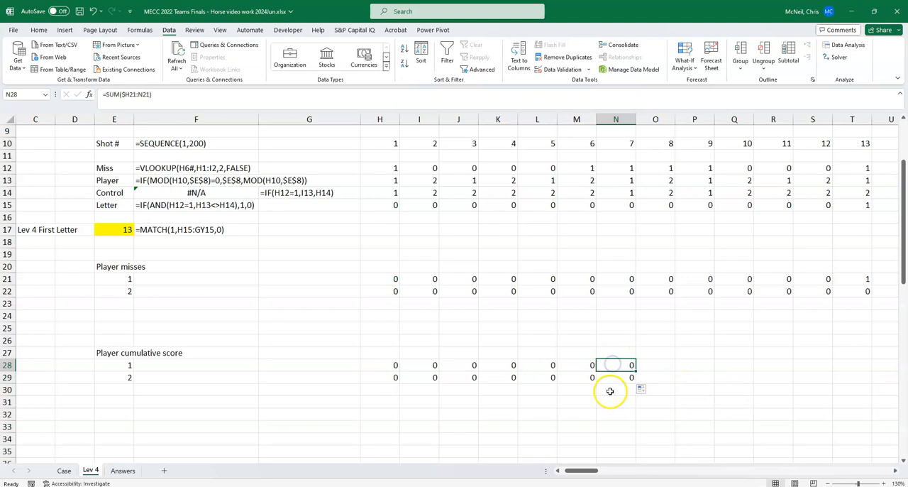
{"action": "key", "text": "Down"}
{"action": "key", "text": "F2"}
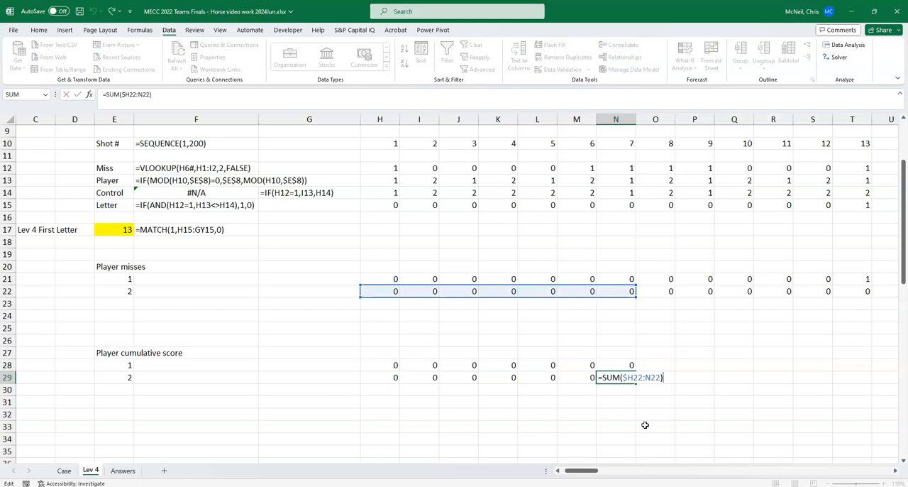
Step: Copy the H28 running total formula across both player rows, 28 and 29, through column GZ
{"action": "key", "text": "Escape"}
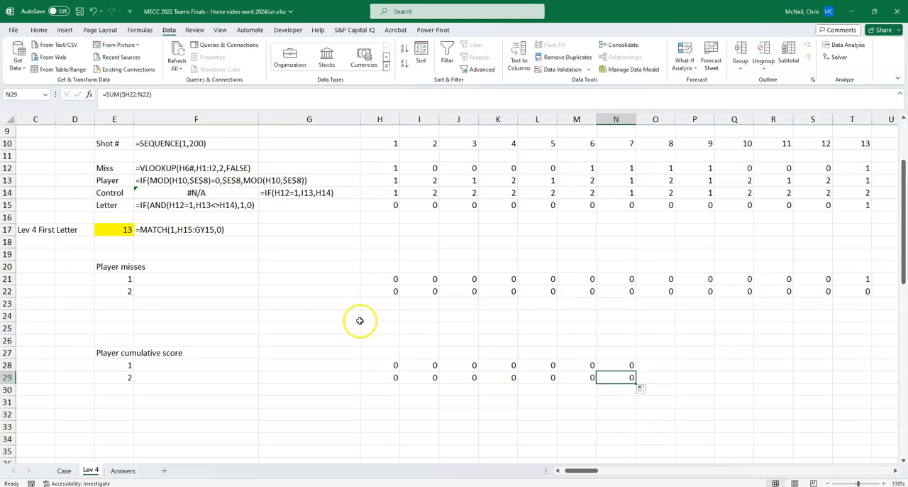
{"action": "left_click", "coordinate": [389, 365]}
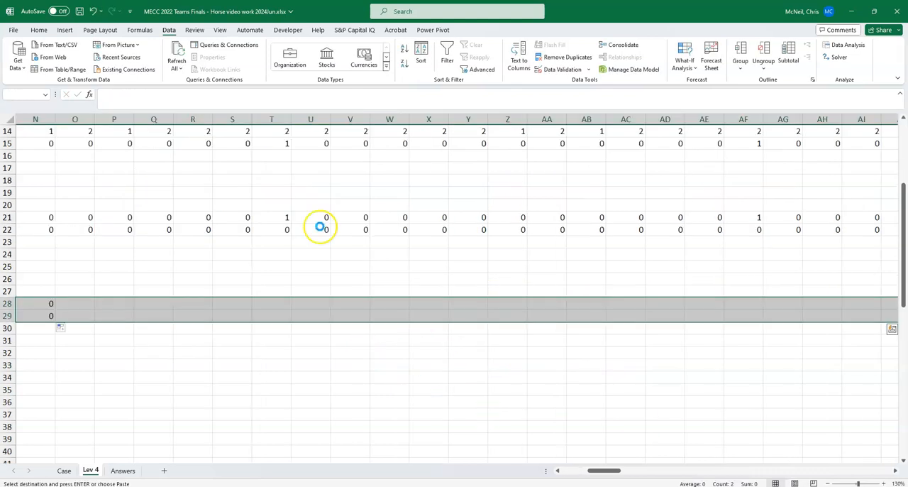
{"action": "key", "text": "ctrl+v"}
{"action": "key", "text": "Left"}
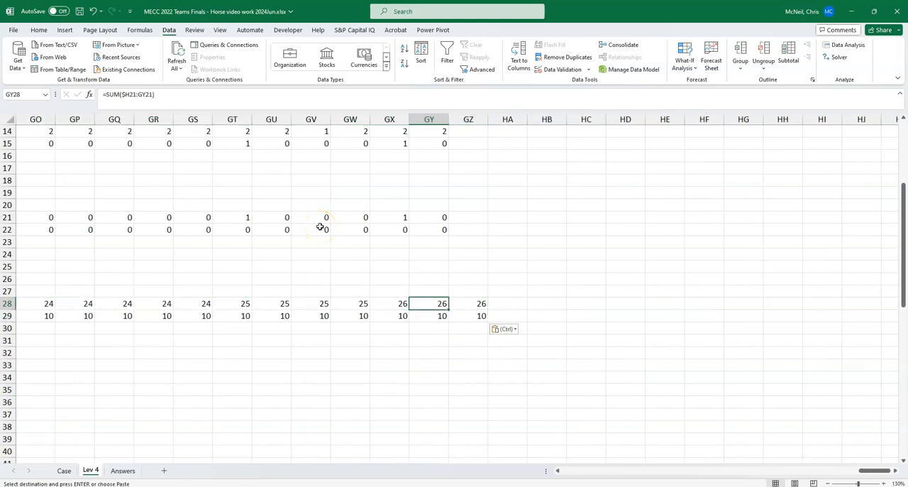
{"action": "key", "text": "Home"}
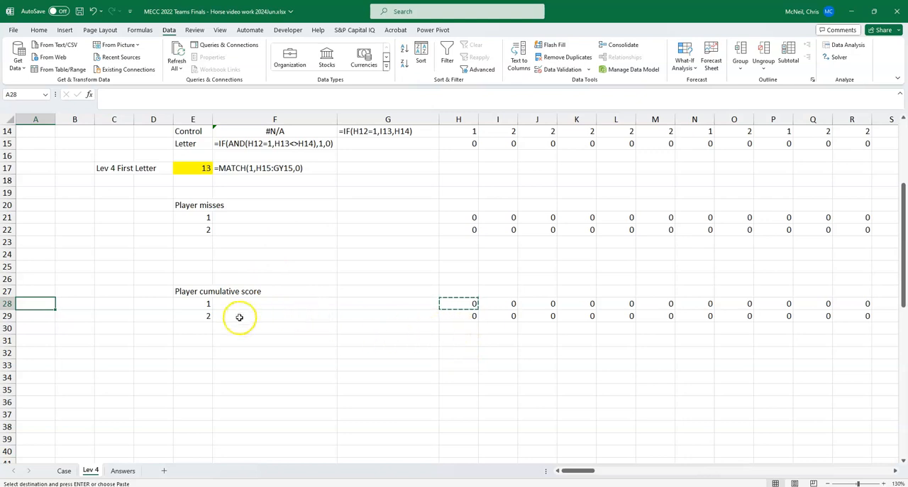
Step: Enter the headings "Player" in E34 and "5 misses" in F34 below the cumulative scores
{"action": "scroll", "coordinate": [256, 334], "scroll_direction": "down", "scroll_amount": 1}
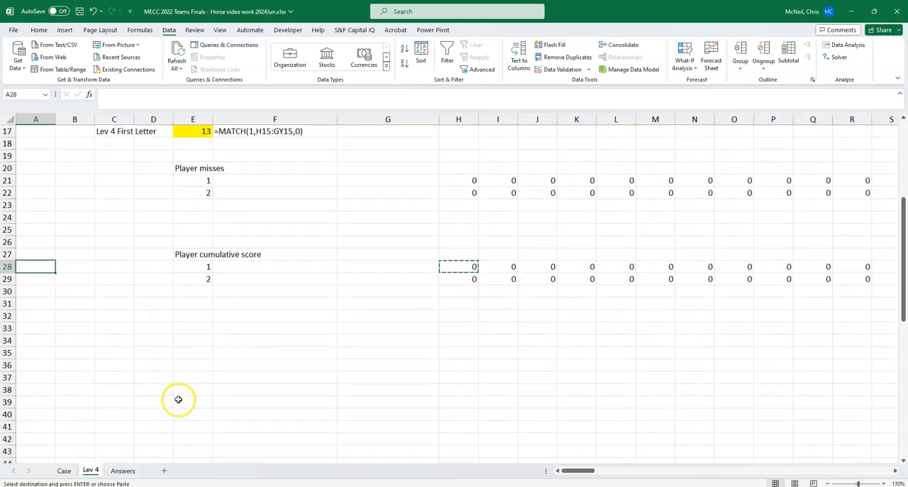
{"action": "left_click", "coordinate": [193, 338]}
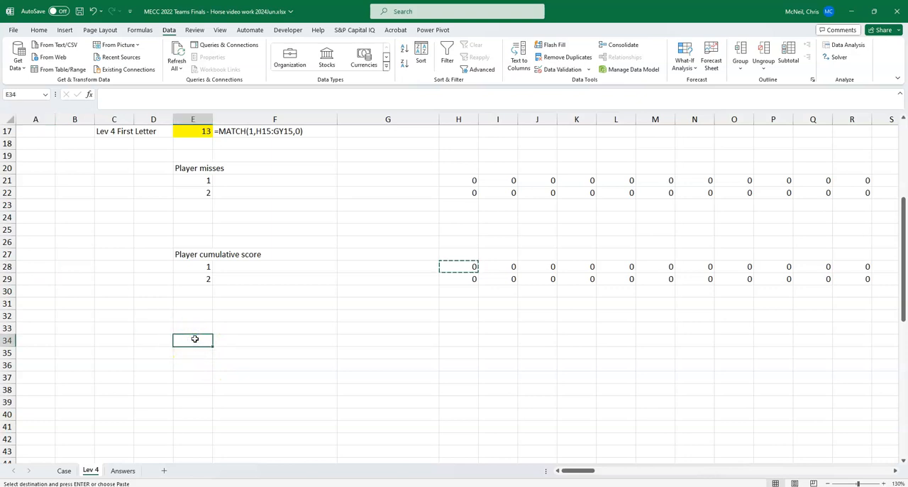
{"action": "type", "text": "Player"}
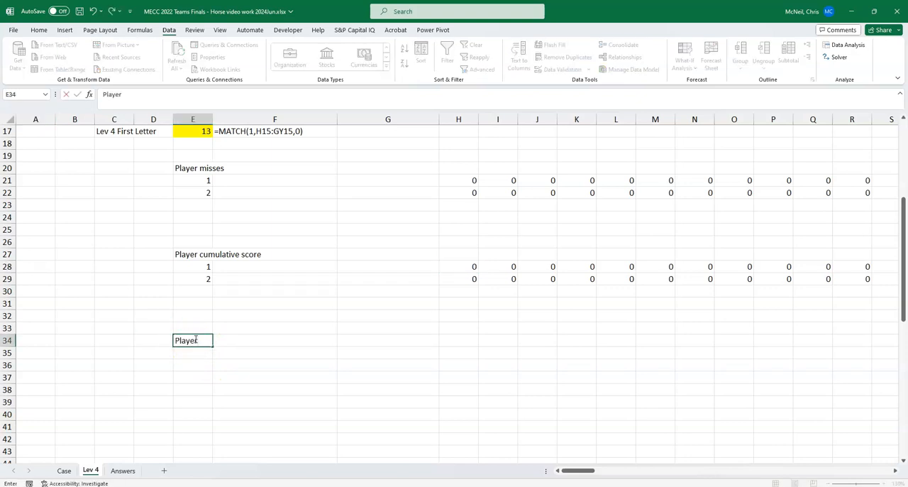
{"action": "key", "text": "Tab"}
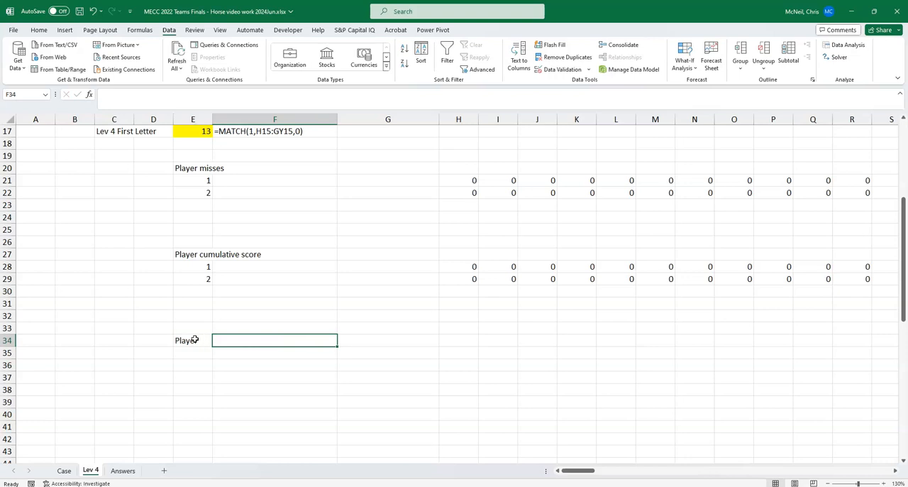
{"action": "type", "text": "5 miss"}
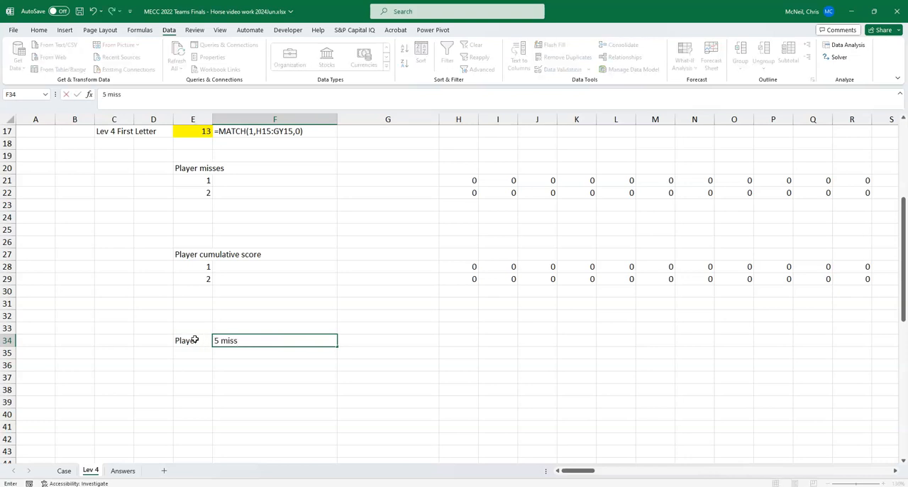
{"action": "type", "text": "es"}
{"action": "key", "text": "Return"}
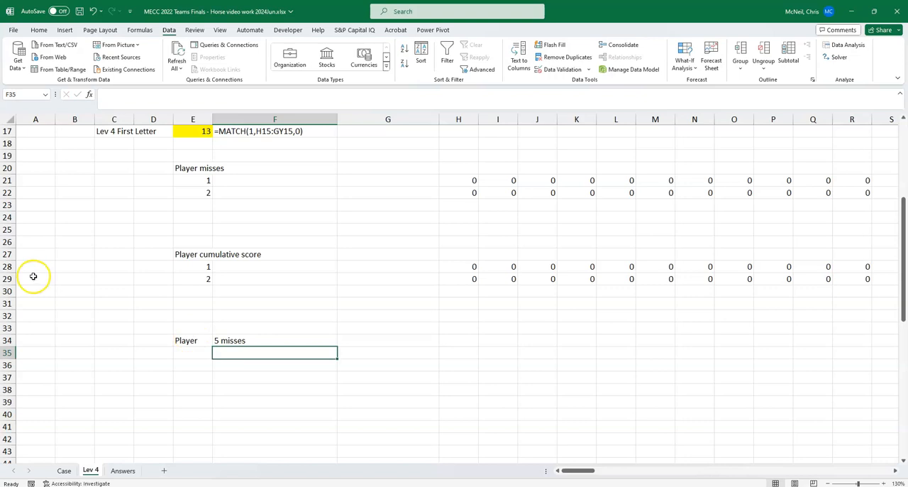
Step: Copy the player list formula from E28 to E35 under the Player heading
{"action": "left_click", "coordinate": [205, 268]}
{"action": "key", "text": "ctrl+c"}
{"action": "left_click", "coordinate": [185, 354]}
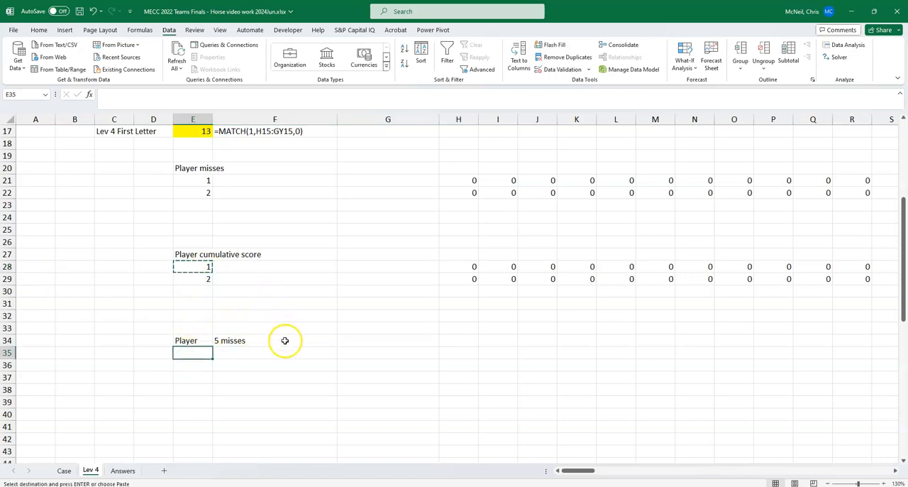
{"action": "key", "text": "ctrl+v"}
Step: Enter =MATCH(5,H28:GZ28,0) in F35 to find the shot at which player 1 reaches five misses
{"action": "left_click", "coordinate": [261, 354]}
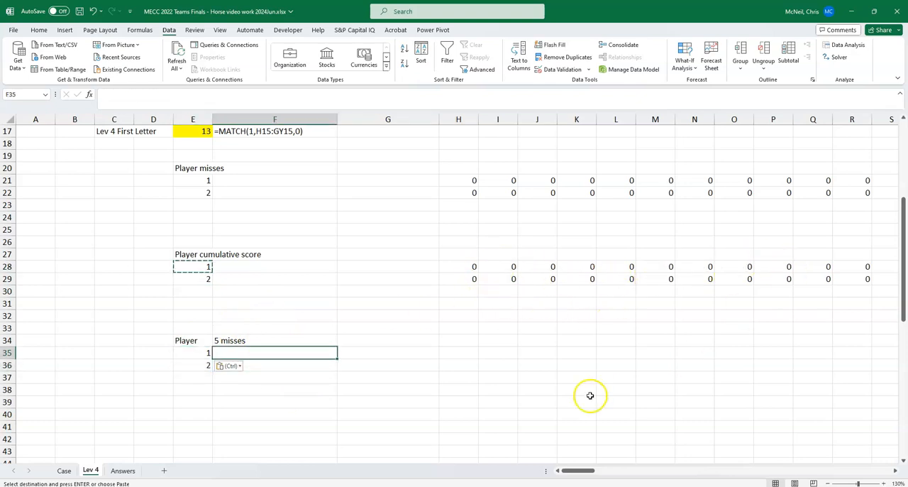
{"action": "type", "text": "="}
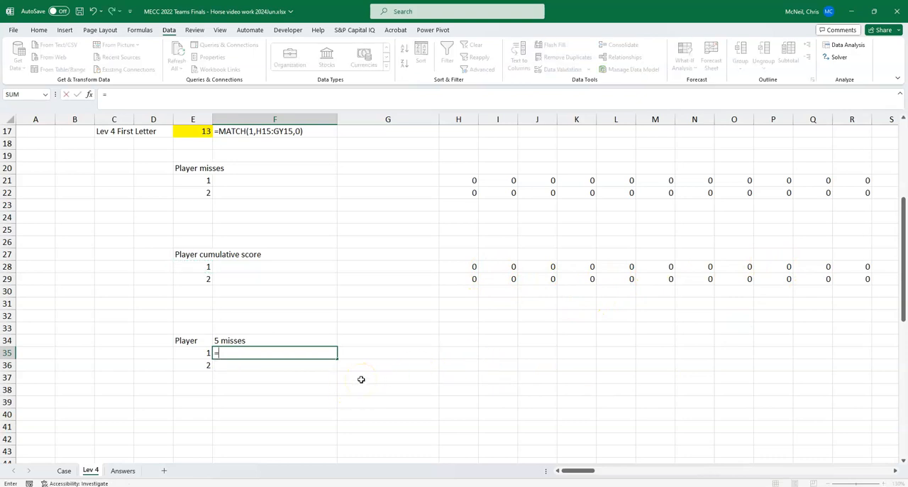
{"action": "type", "text": "match"}
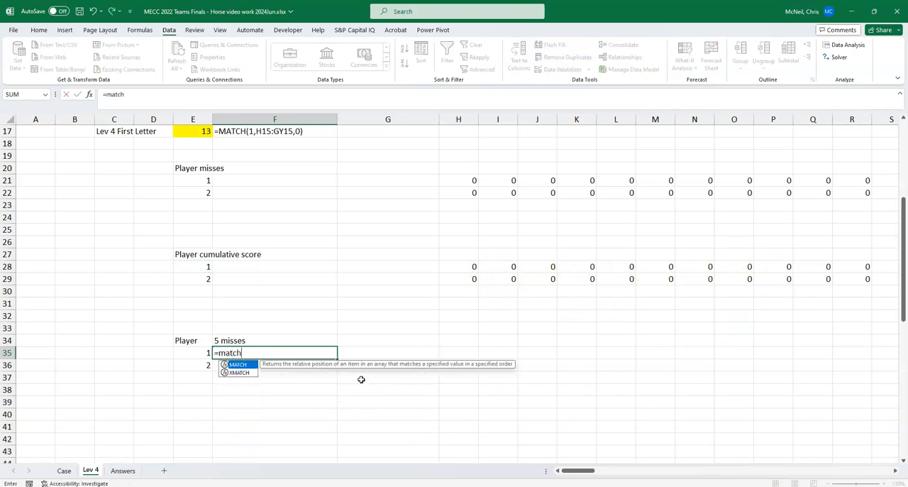
{"action": "type", "text": "("}
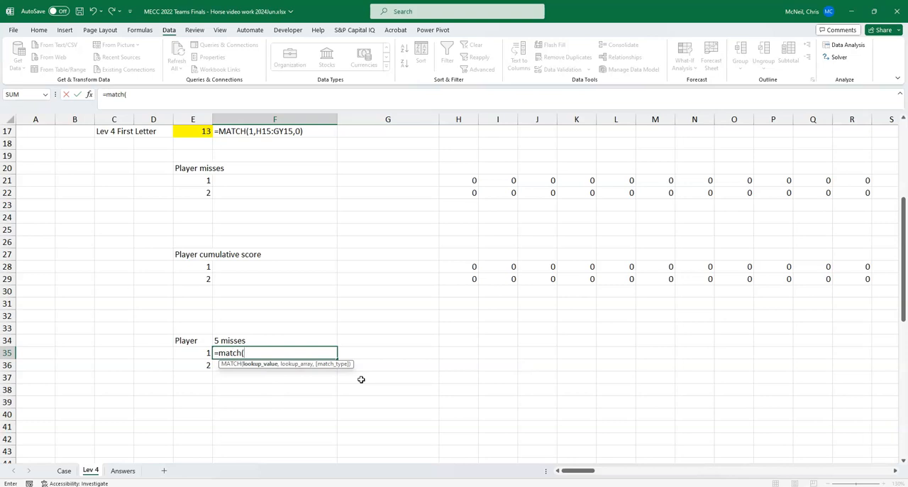
{"action": "type", "text": "5,"}
{"action": "left_click", "coordinate": [459, 265]}
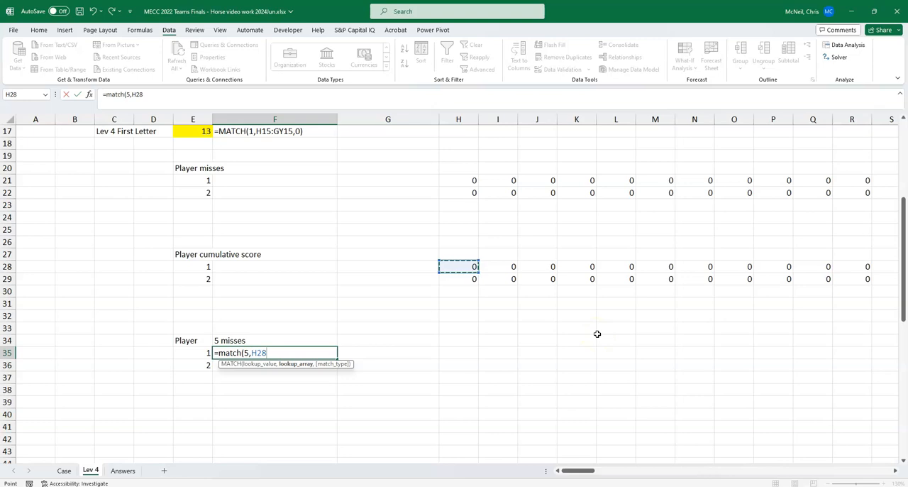
{"action": "key", "text": "ctrl+shift+Right"}
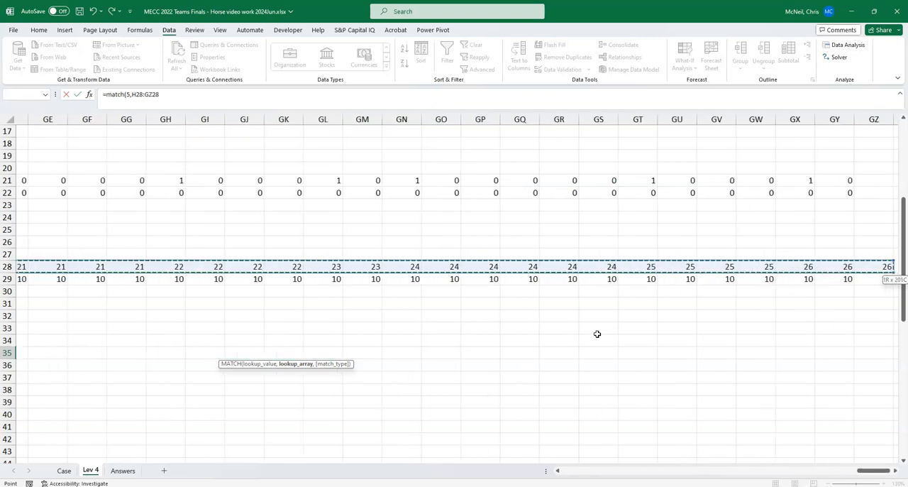
{"action": "type", "text": ","}
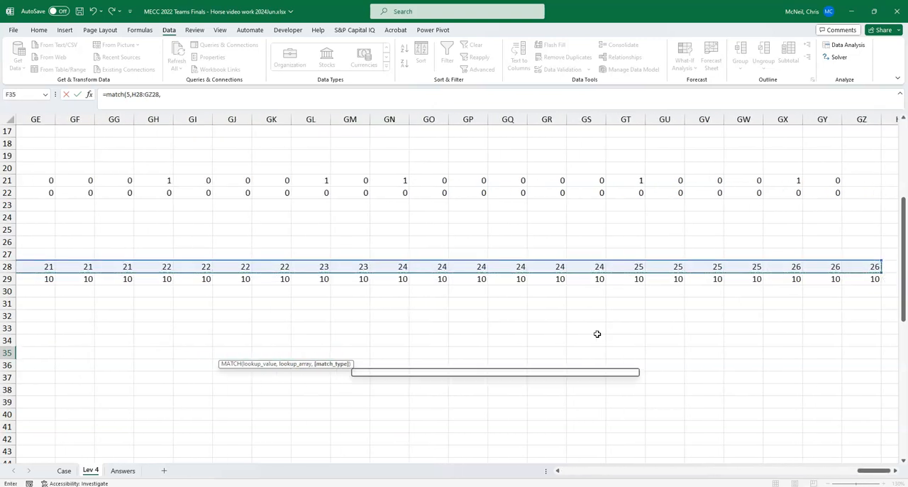
{"action": "type", "text": "0)"}
{"action": "key", "text": "Return"}
{"action": "key", "text": "Up"}
{"action": "key", "text": "Left"}
{"action": "key", "text": "Left"}
{"action": "key", "text": "Left"}
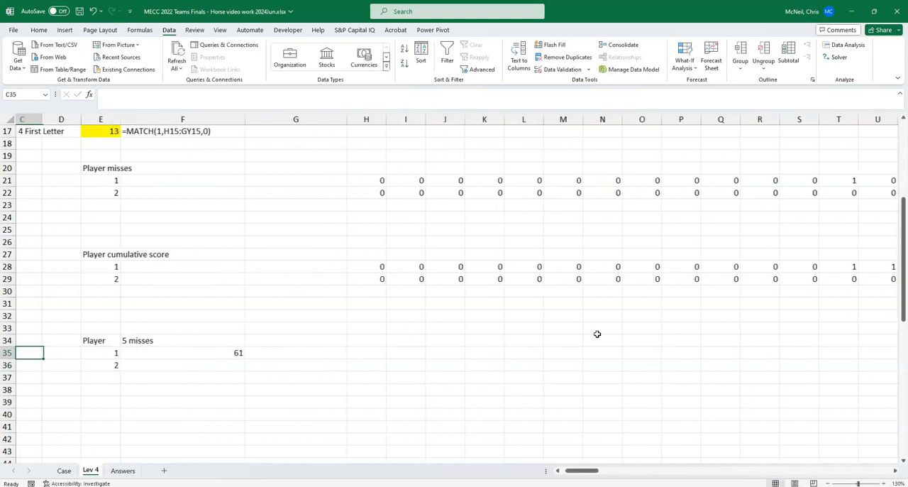
{"action": "key", "text": "Right"}
{"action": "key", "text": "Right"}
{"action": "key", "text": "Right"}
{"action": "key", "text": "Right"}
{"action": "key", "text": "Left"}
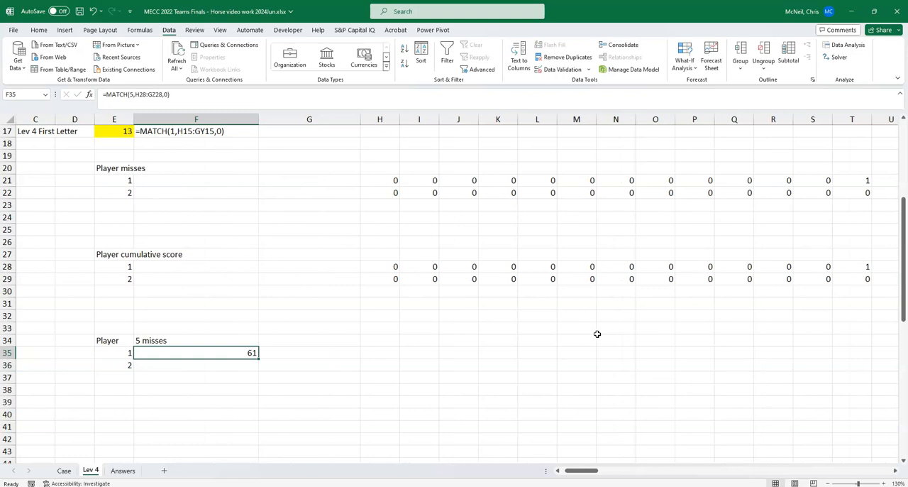
Step: Review the MATCH formula in F35, fill it down to F36 for player 2, and check the copied reference
{"action": "key", "text": "F2"}
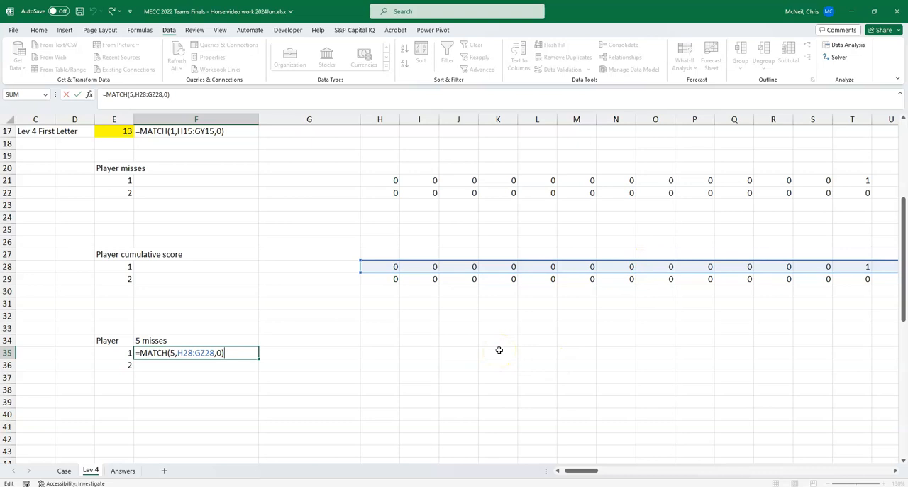
{"action": "key", "text": "Return"}
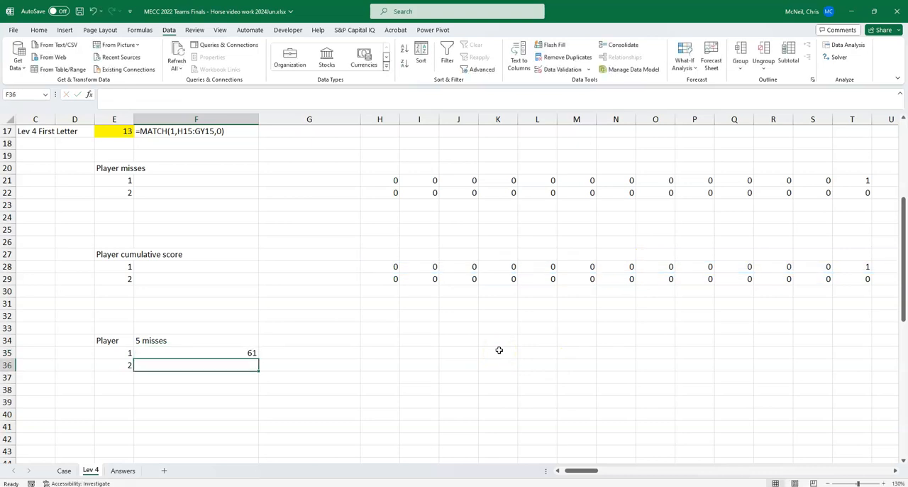
{"action": "key", "text": "ctrl+d"}
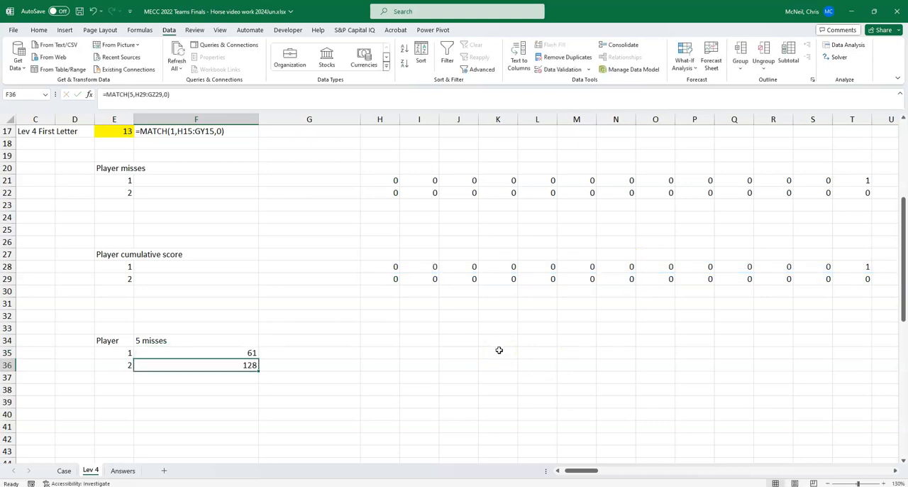
{"action": "key", "text": "F2"}
{"action": "key", "text": "Return"}
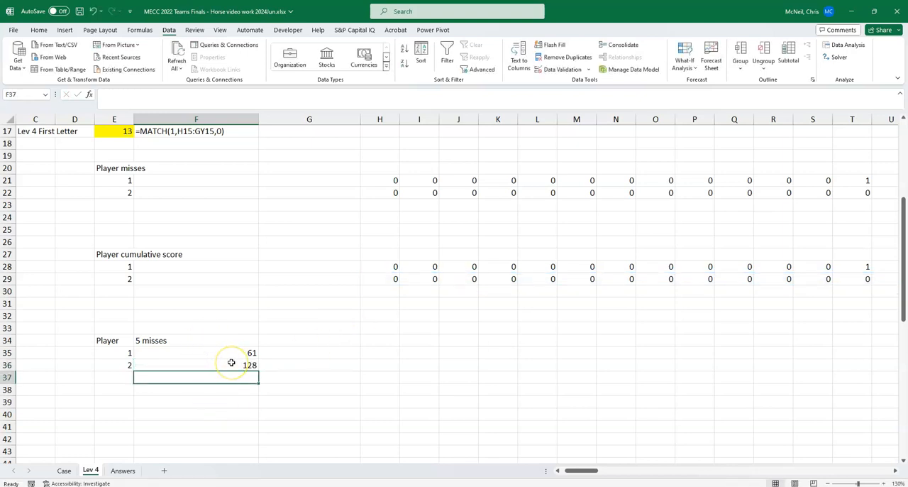
Step: Change the game name in E6 to example5
{"action": "scroll", "coordinate": [231, 363], "scroll_direction": "up", "scroll_amount": 5}
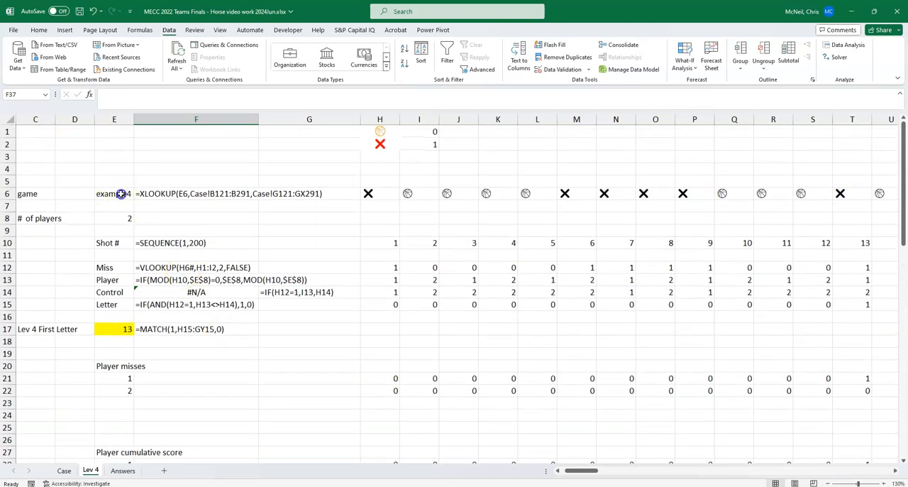
{"action": "left_click", "coordinate": [121, 194]}
{"action": "left_click", "coordinate": [139, 95]}
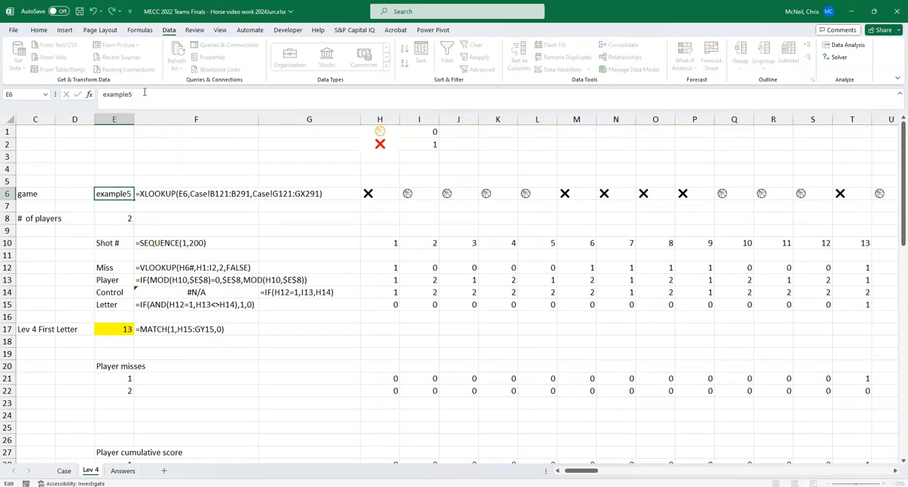
{"action": "type", "text": "5"}
{"action": "key", "text": "Return"}
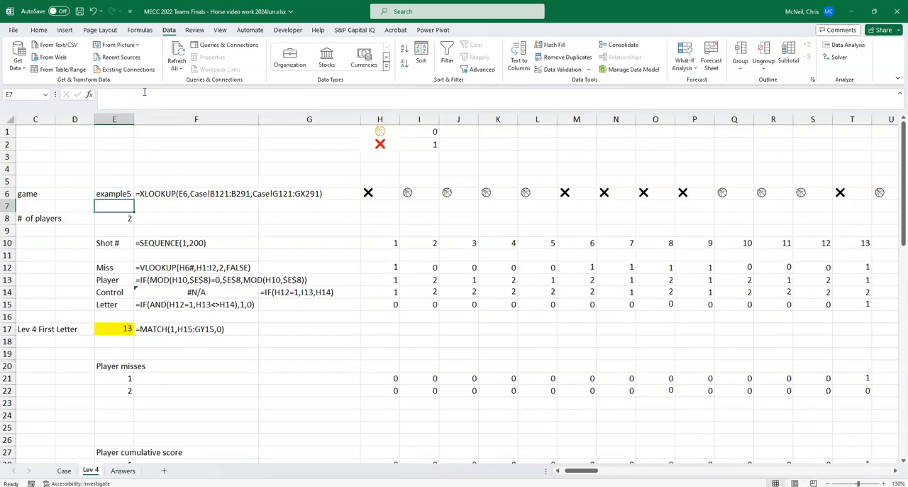
Step: Label E42 "Lev 5 Answer" and enter =MIN(F35:F39) in F42 to return the earliest five-miss shot
{"action": "left_click", "coordinate": [183, 402]}
{"action": "scroll", "coordinate": [275, 404], "scroll_direction": "down", "scroll_amount": 3}
{"action": "scroll", "coordinate": [275, 405], "scroll_direction": "down", "scroll_amount": 3}
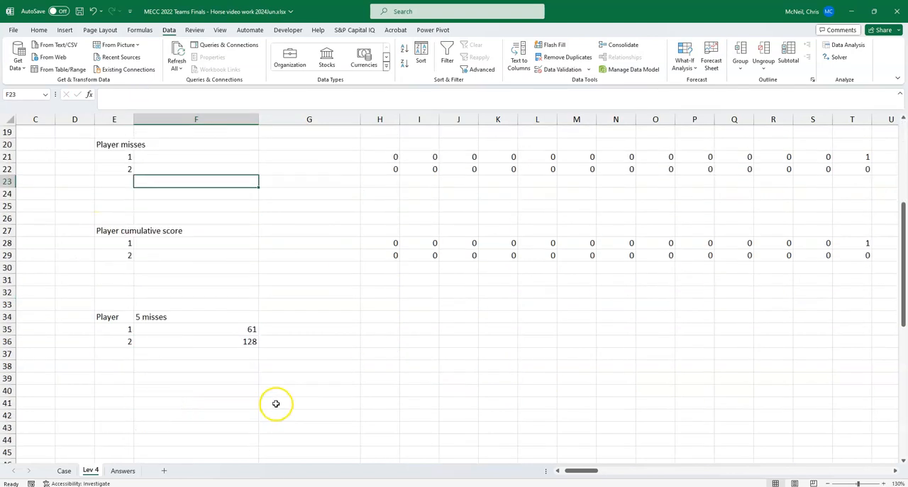
{"action": "left_click", "coordinate": [205, 328]}
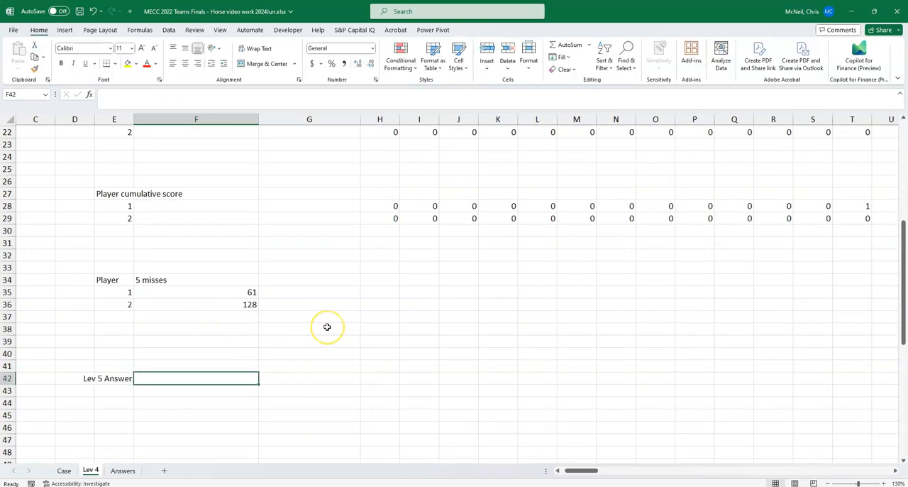
{"action": "type", "text": "min("}
{"action": "key", "text": "Escape"}
{"action": "type", "text": "=min"}
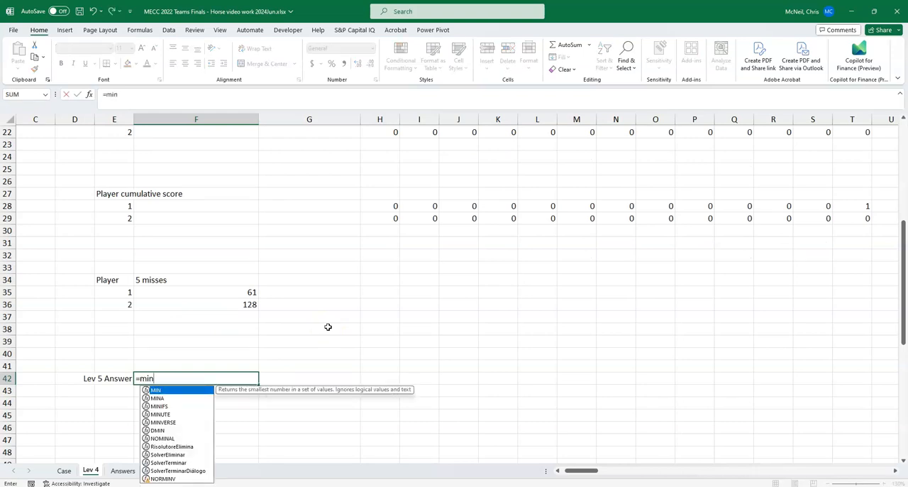
{"action": "type", "text": "("}
{"action": "left_click_drag", "start_coordinate": [205, 297], "coordinate": [182, 344]}
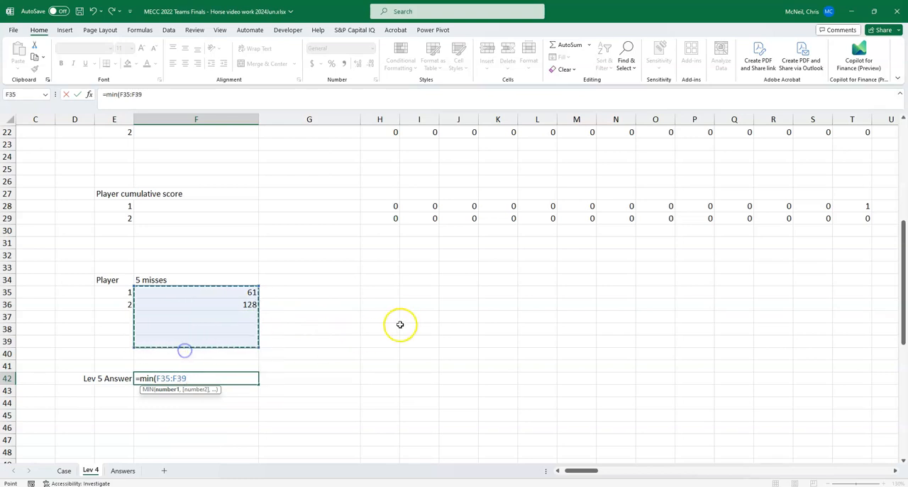
{"action": "type", "text": ")"}
{"action": "key", "text": "Return"}
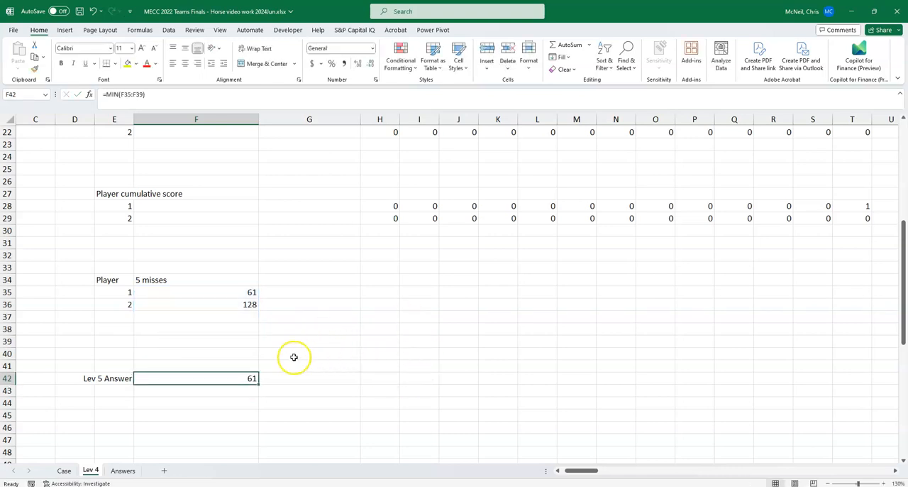
Step: Wrap the MATCH formula in F35 in IFERROR with a fallback of 500, giving =IFERROR(MATCH(5,H28:GZ28,0),500)
{"action": "left_click", "coordinate": [203, 291]}
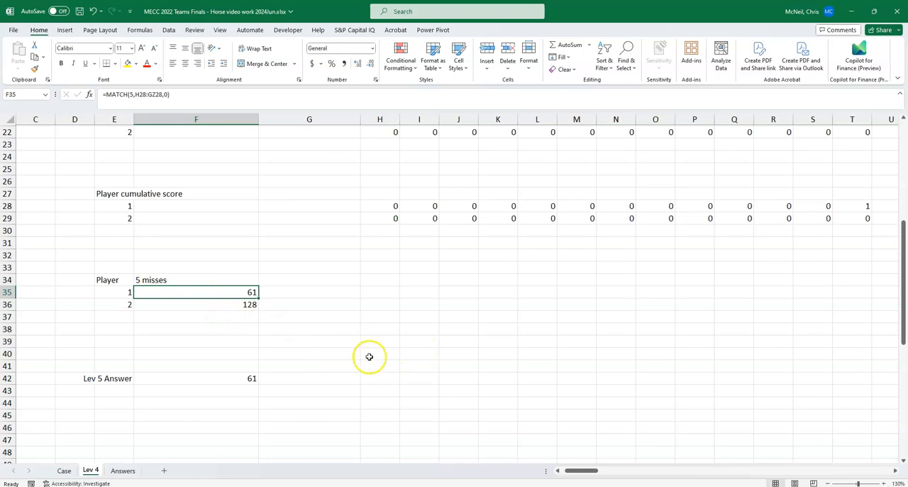
{"action": "key", "text": "F2"}
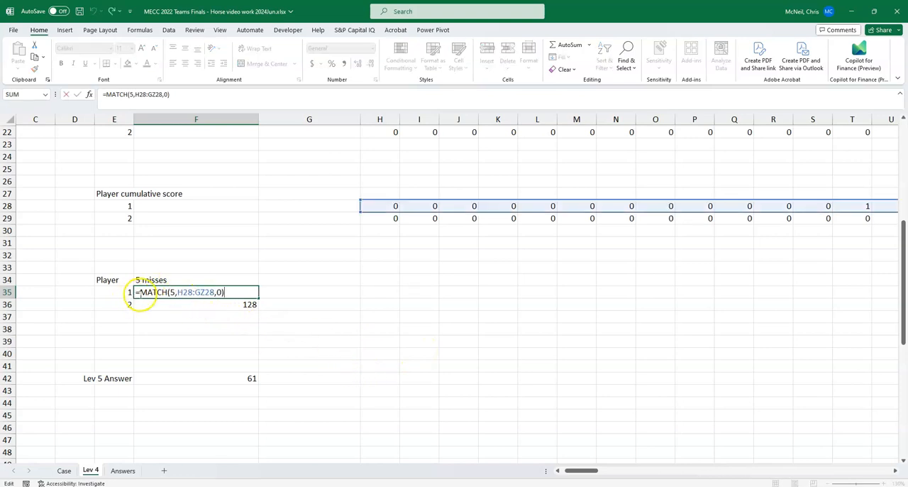
{"action": "left_click", "coordinate": [140, 292]}
{"action": "type", "text": "if"}
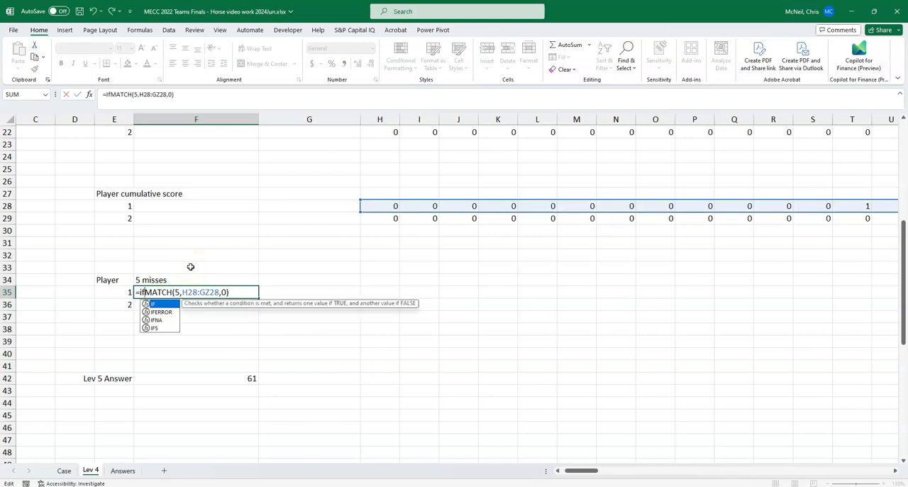
{"action": "key", "text": "Down"}
{"action": "key", "text": "Tab"}
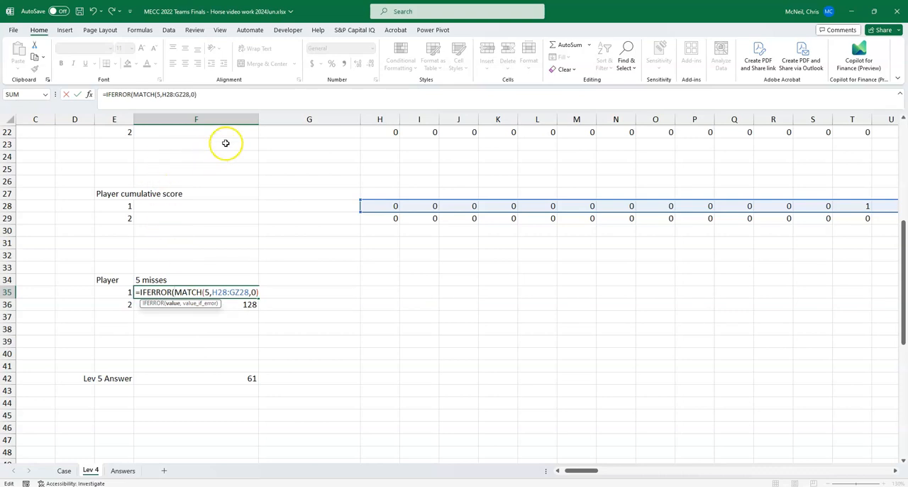
{"action": "left_click", "coordinate": [264, 292]}
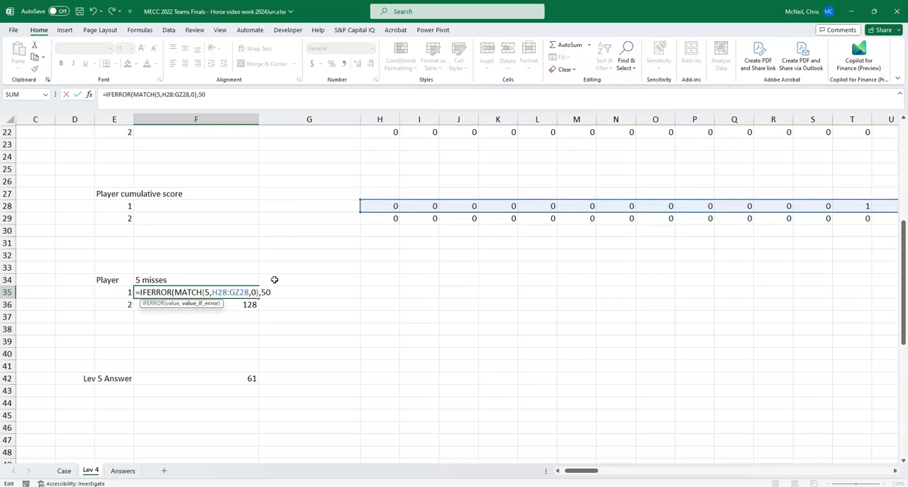
{"action": "type", "text": ",500)"}
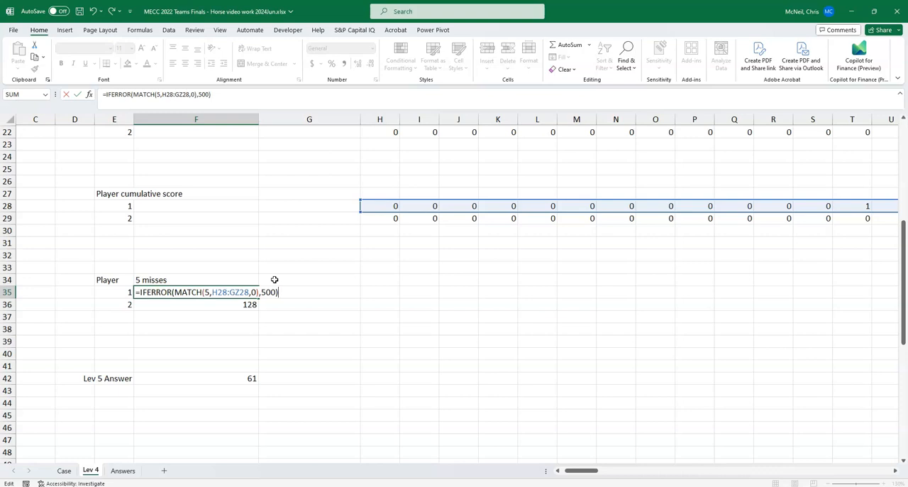
{"action": "key", "text": "Return"}
Step: Copy the IFERROR formula from F35 down to F36 for player 2 and review the formula in F35
{"action": "key", "text": "Up"}
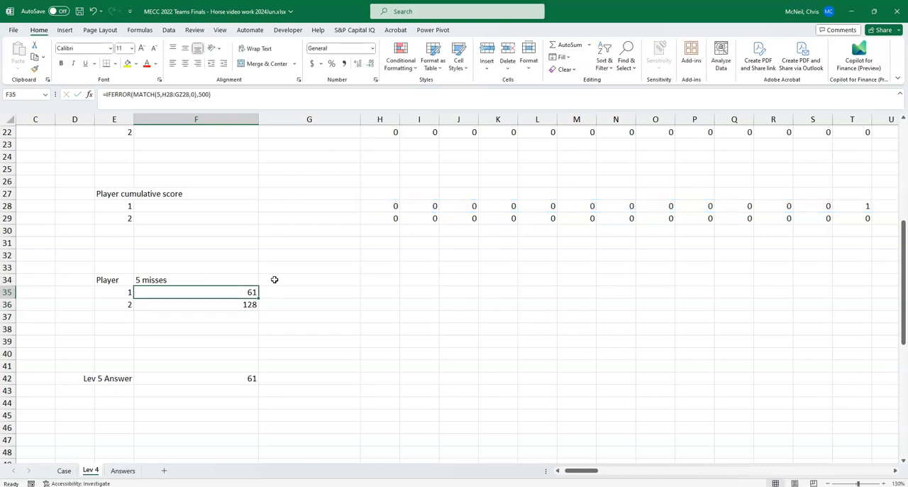
{"action": "key", "text": "Down"}
{"action": "key", "text": "ctrl+v"}
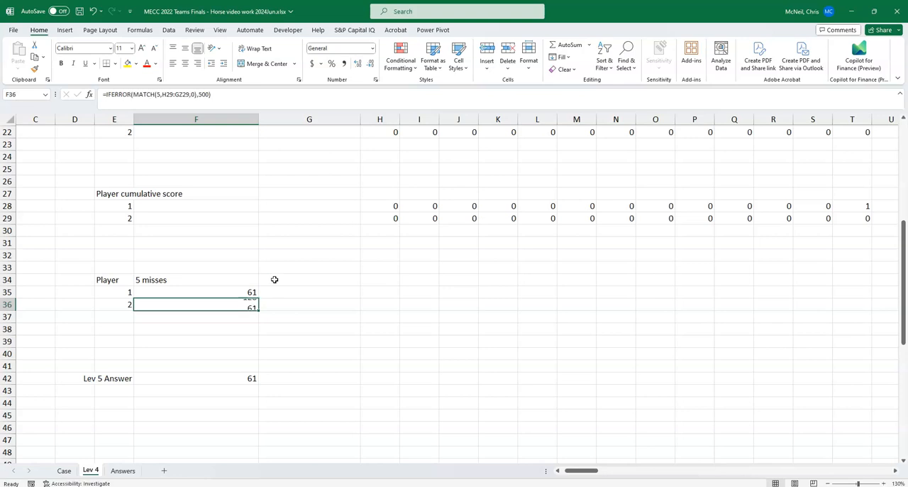
{"action": "key", "text": "Up"}
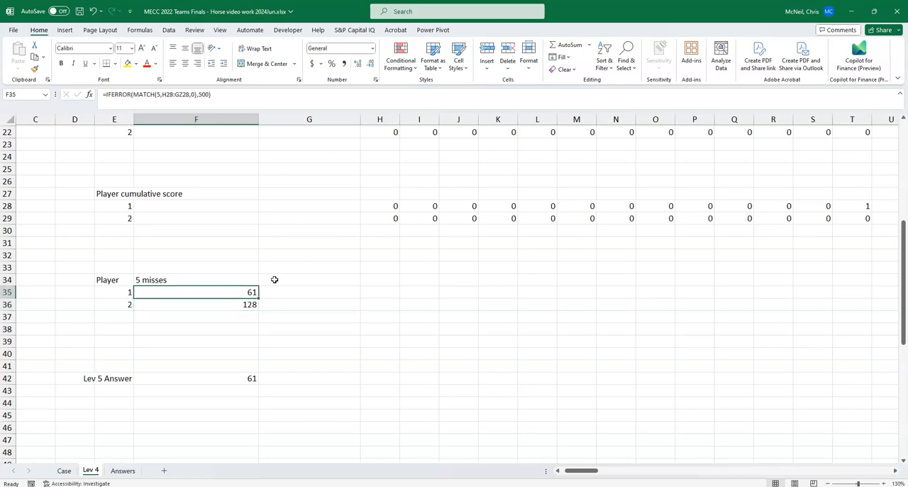
{"action": "key", "text": "F2"}
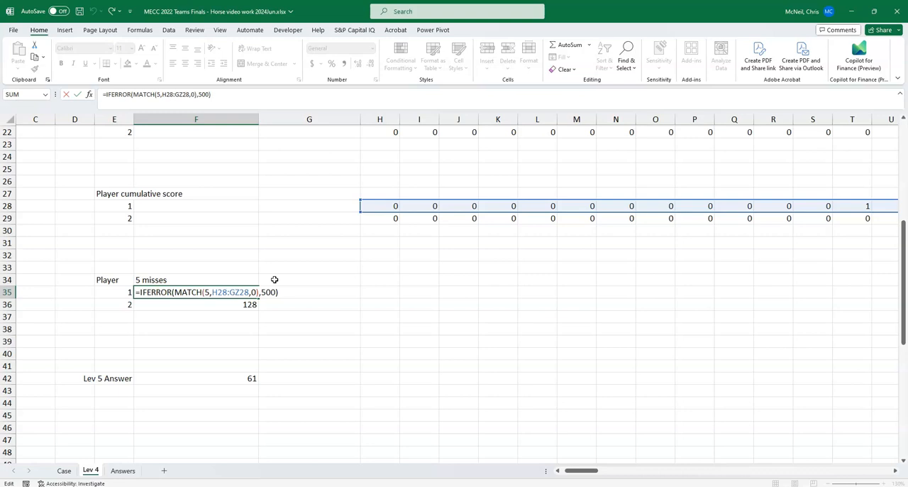
{"action": "key", "text": "Return"}
Step: Add the headers "Game" in K50 and "Lev 5 Ans" in L50 beside the Lev 4 answer table
{"action": "scroll", "coordinate": [275, 280], "scroll_direction": "down", "scroll_amount": 5}
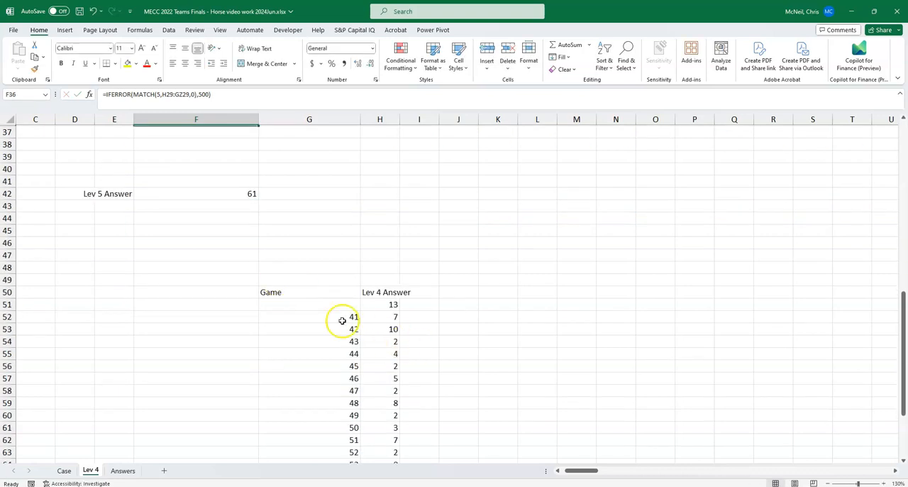
{"action": "left_click", "coordinate": [284, 292]}
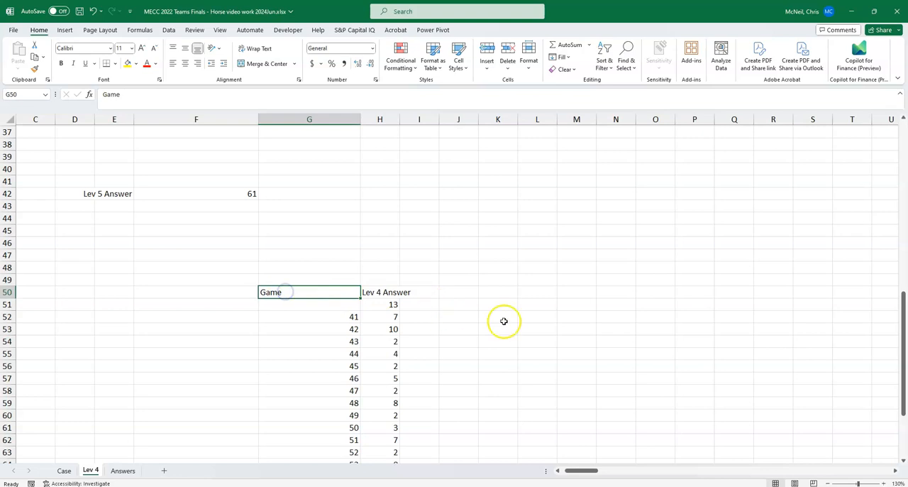
{"action": "left_click", "coordinate": [511, 291]}
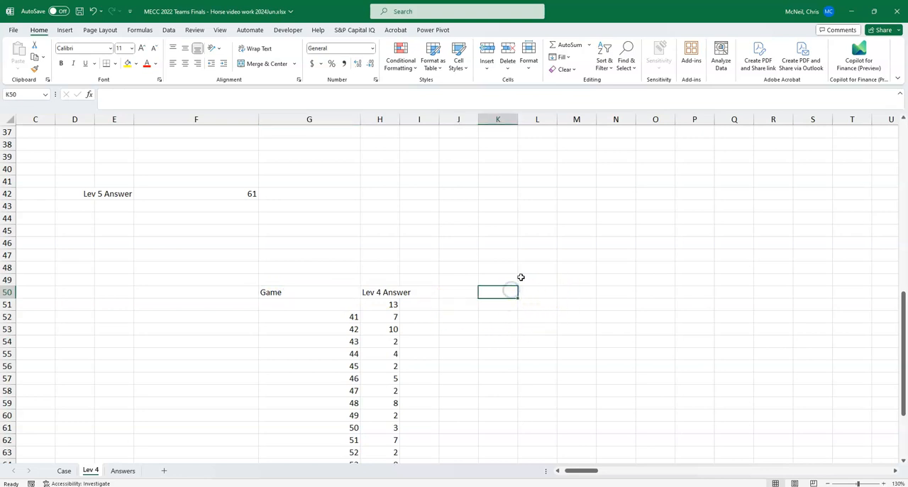
{"action": "type", "text": "Fam"}
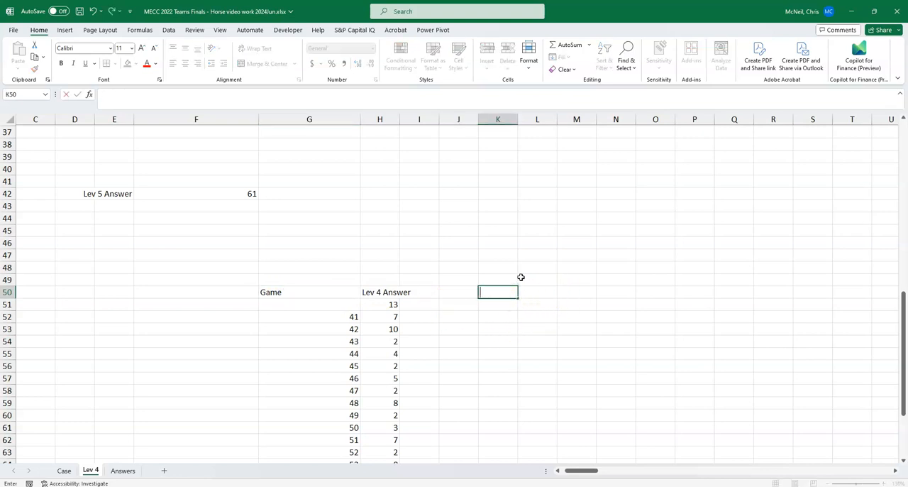
{"action": "key", "text": "Tab"}
{"action": "type", "text": "L"}
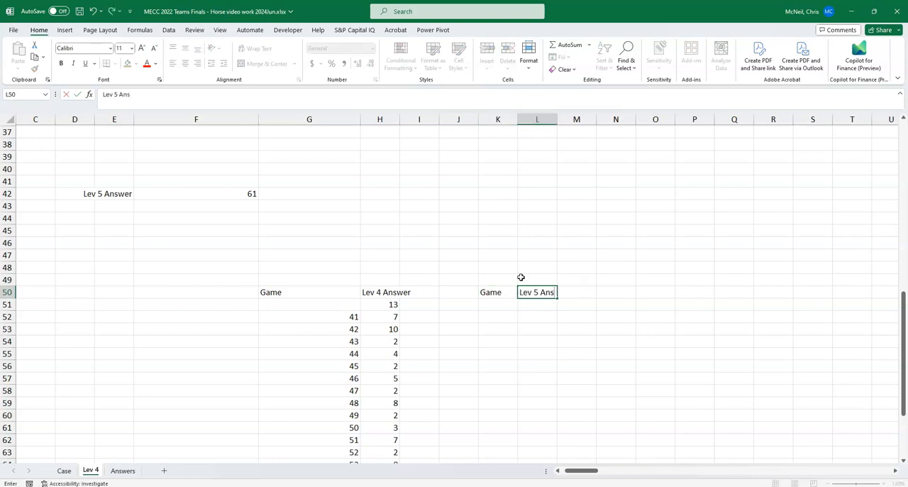
{"action": "key", "text": "Return"}
Step: Link L51 to the Level 5 answer with =F42
{"action": "type", "text": "="}
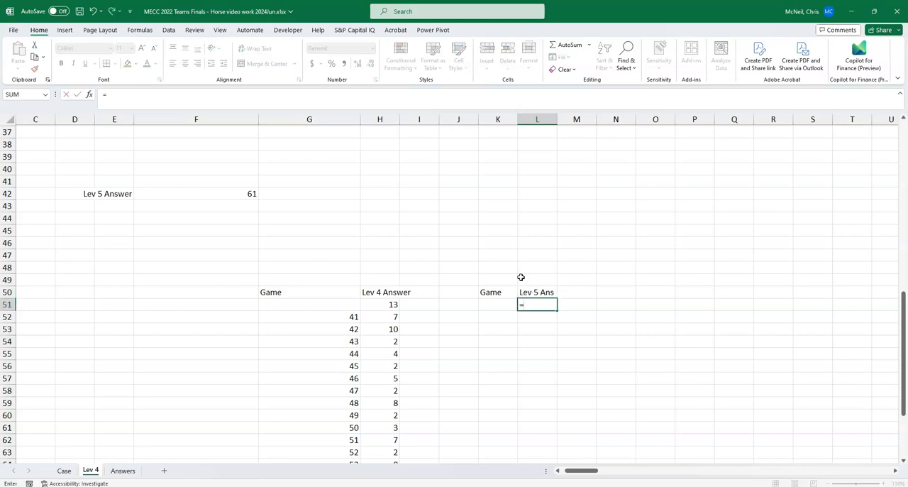
{"action": "left_click", "coordinate": [246, 193]}
{"action": "key", "text": "ctrl+Return"}
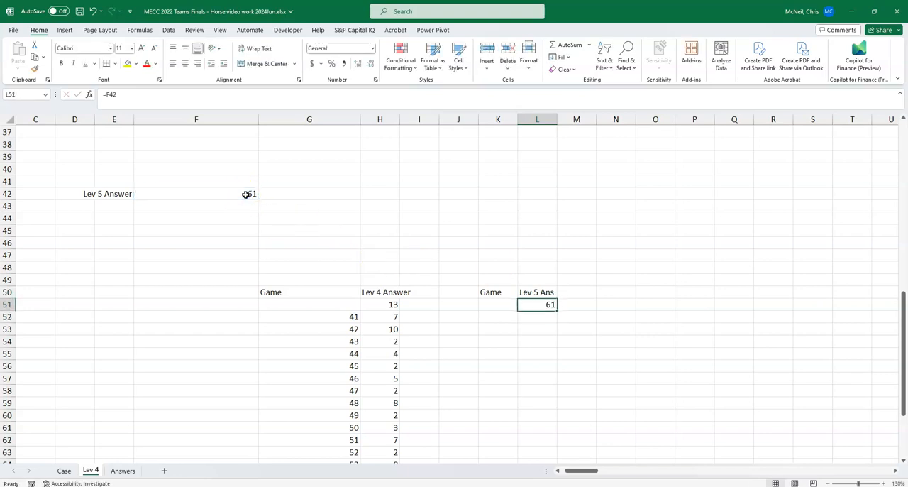
Step: Highlight the Level 5 answer cell F42 with a yellow fill
{"action": "left_click", "coordinate": [226, 196]}
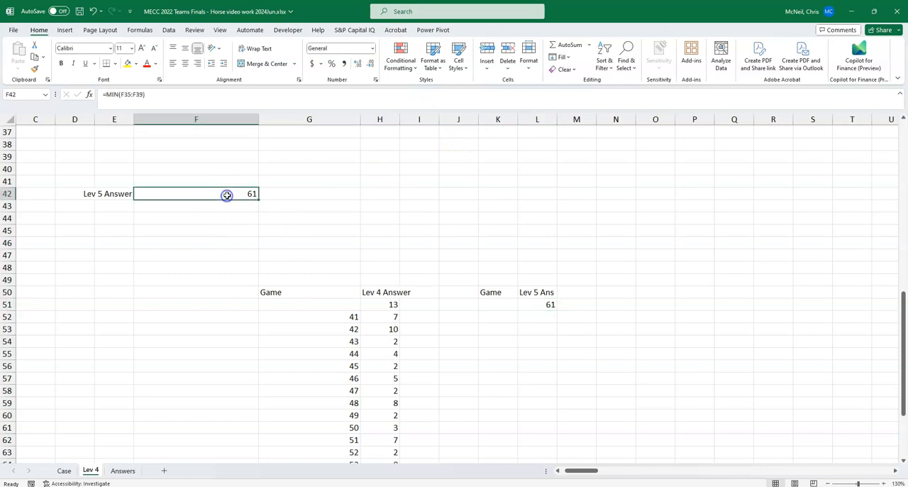
{"action": "right_click", "coordinate": [227, 196]}
{"action": "left_click", "coordinate": [269, 178]}
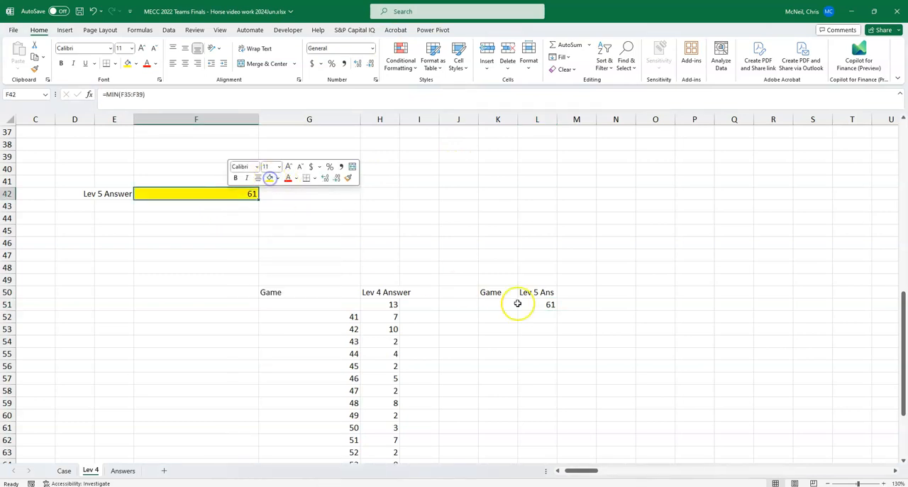
Step: Enter =SEQUENCE(20,1,61) in K52 to list the game numbers starting at 61
{"action": "left_click", "coordinate": [508, 316]}
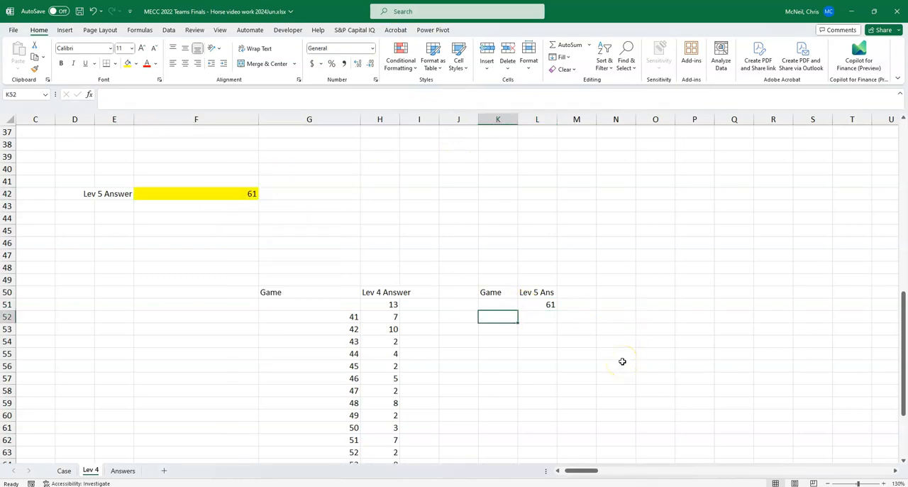
{"action": "type", "text": "=seq"}
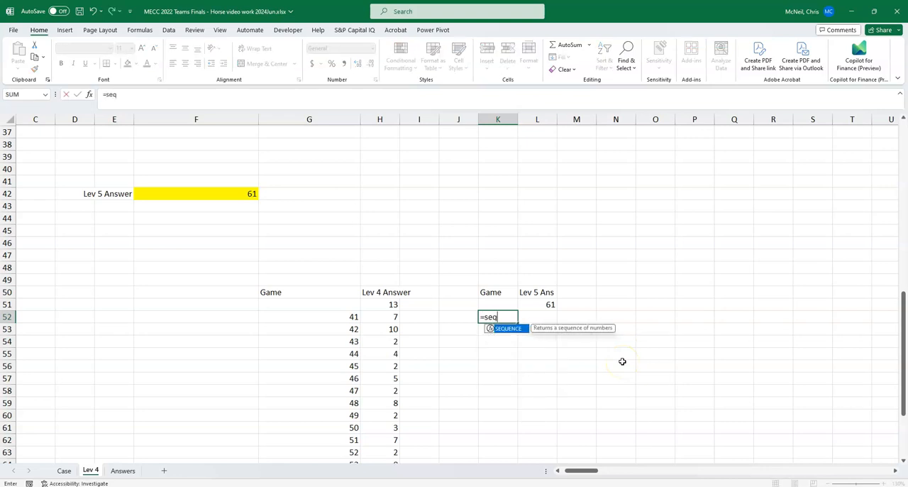
{"action": "key", "text": "Tab"}
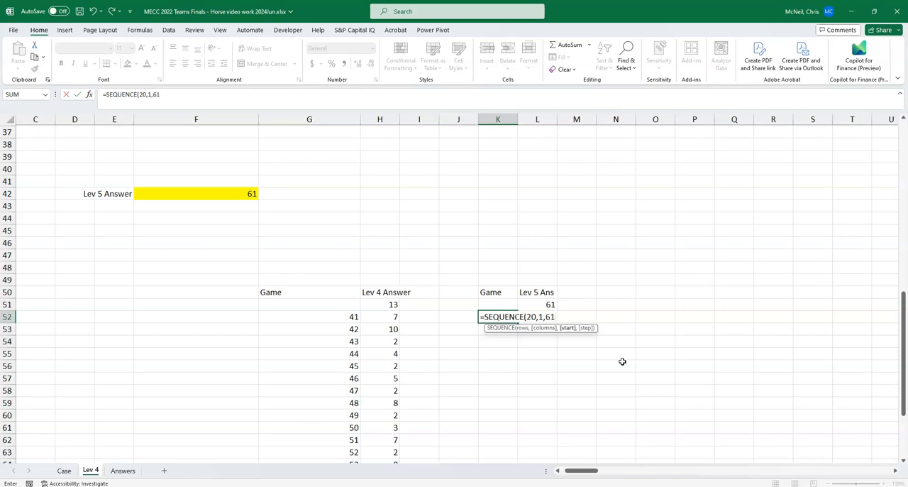
{"action": "type", "text": ")"}
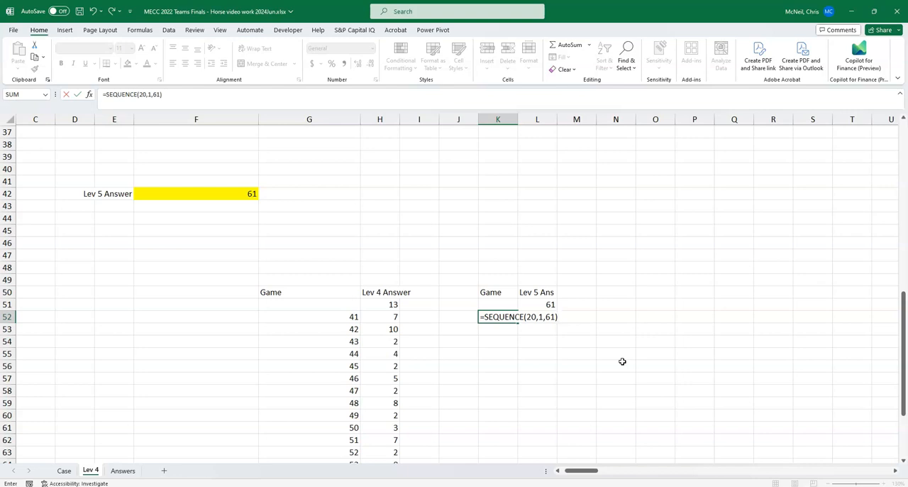
{"action": "key", "text": "Return"}
Step: Create a what-if data table over K51:L71 with game cell E6 as the column input cell
{"action": "key", "text": "Up"}
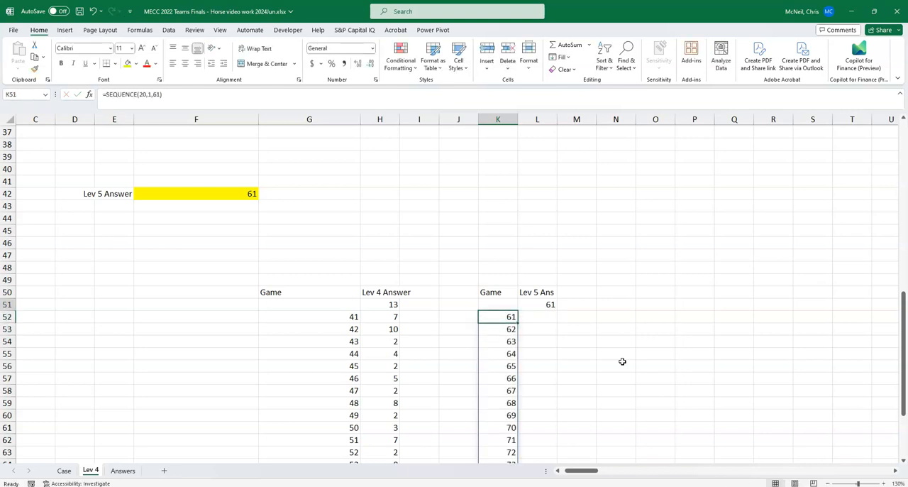
{"action": "key", "text": "Up"}
{"action": "key", "text": "shift+Right"}
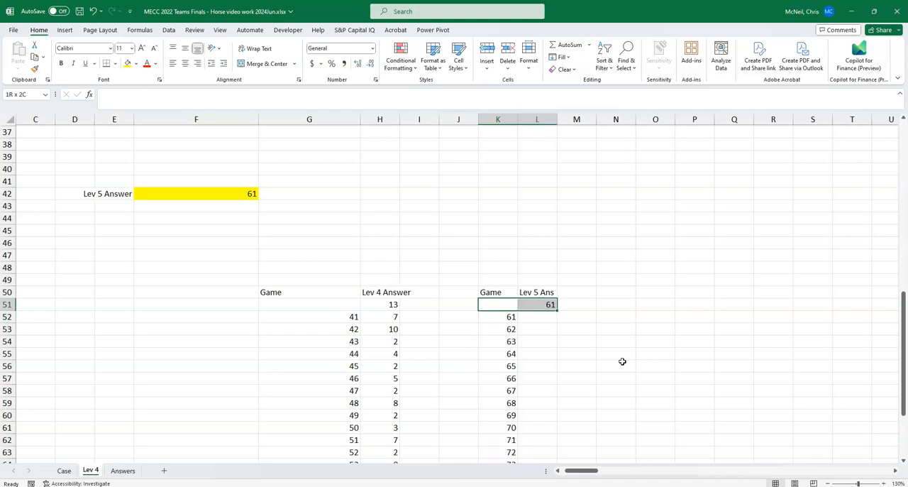
{"action": "key", "text": "ctrl+shift+Down"}
{"action": "key", "text": "ctrl+shift+Down"}
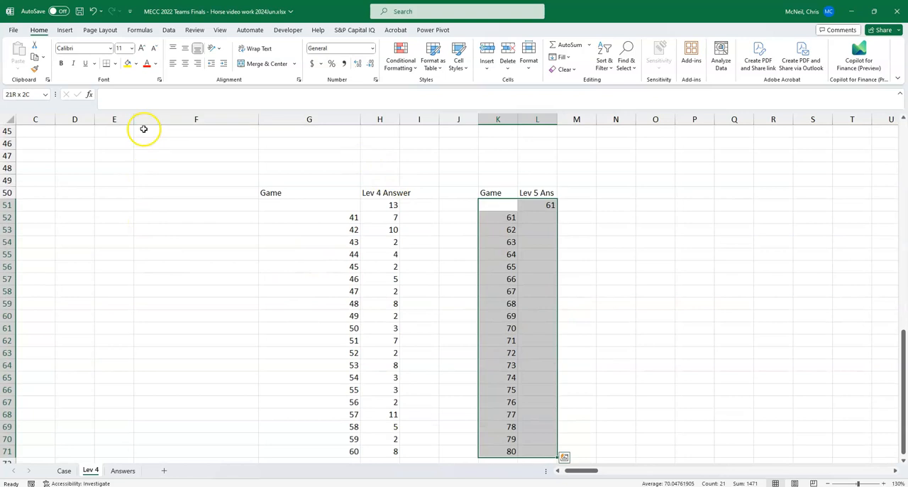
{"action": "left_click", "coordinate": [167, 30]}
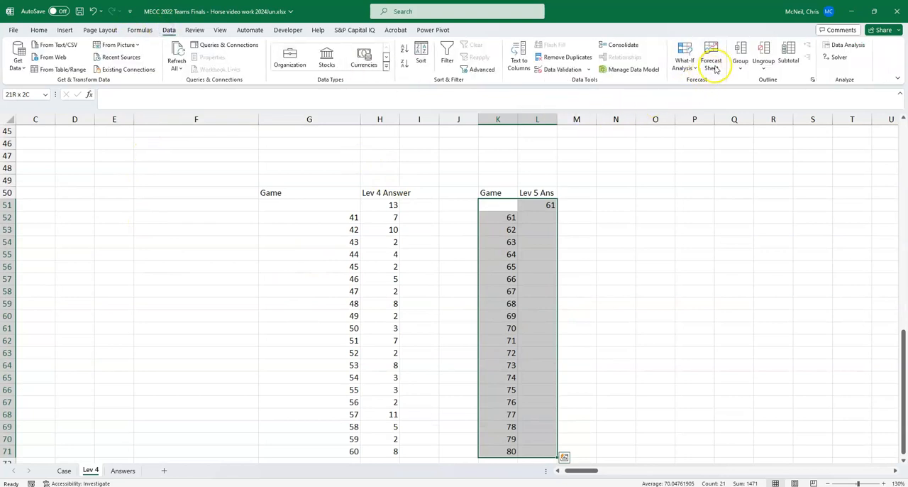
{"action": "left_click", "coordinate": [688, 68]}
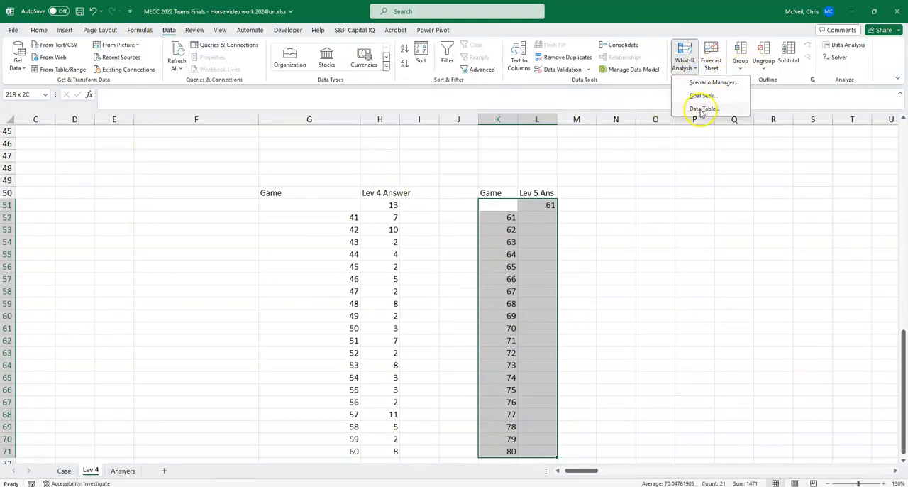
{"action": "left_click", "coordinate": [697, 108]}
{"action": "scroll", "coordinate": [639, 293], "scroll_direction": "up", "scroll_amount": 3}
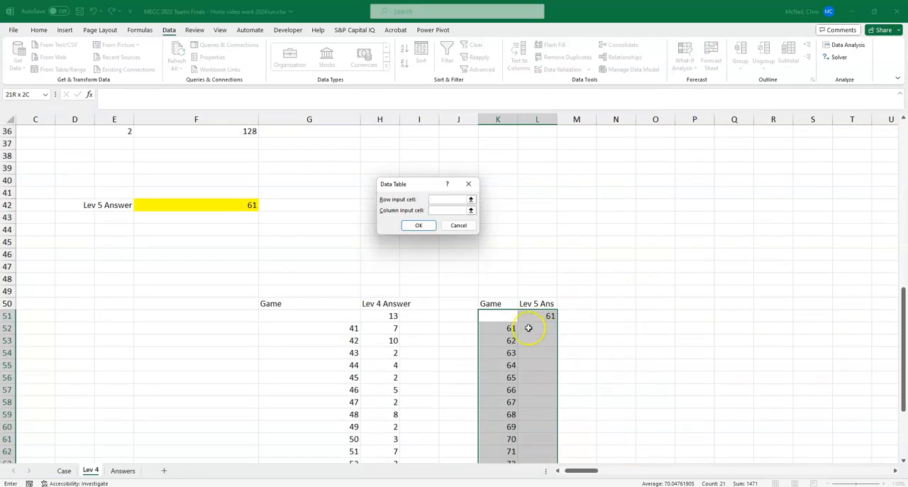
{"action": "scroll", "coordinate": [541, 341], "scroll_direction": "up", "scroll_amount": 3}
{"action": "scroll", "coordinate": [589, 373], "scroll_direction": "up", "scroll_amount": 3}
{"action": "left_click", "coordinate": [443, 210]}
{"action": "scroll", "coordinate": [561, 359], "scroll_direction": "down", "scroll_amount": 3}
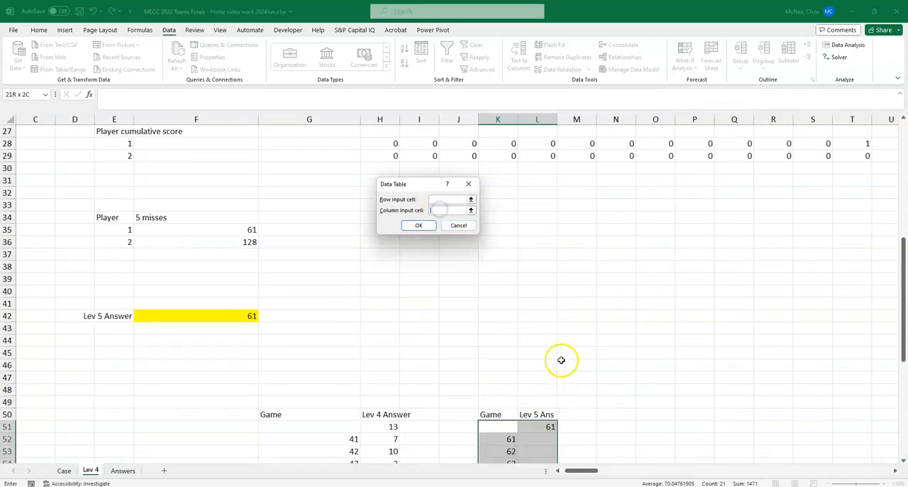
{"action": "scroll", "coordinate": [592, 383], "scroll_direction": "up", "scroll_amount": 4}
{"action": "scroll", "coordinate": [591, 383], "scroll_direction": "up", "scroll_amount": 3}
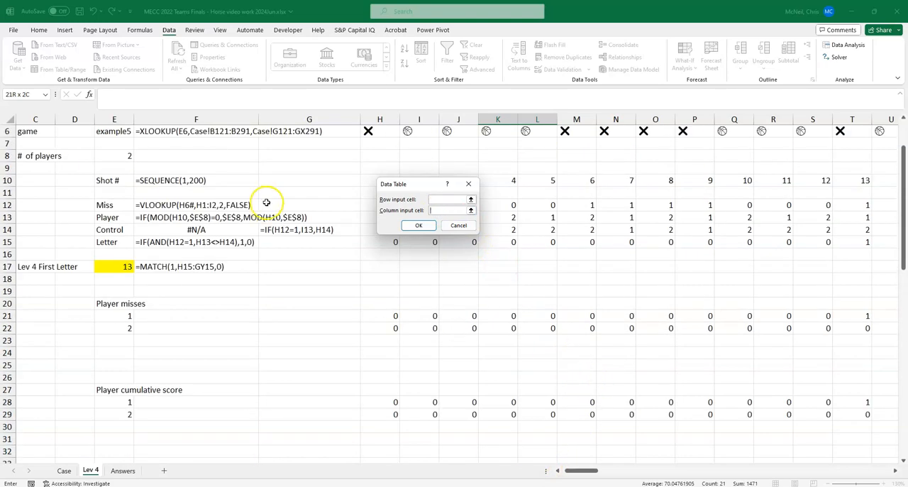
{"action": "scroll", "coordinate": [263, 203], "scroll_direction": "up", "scroll_amount": 2}
{"action": "left_click", "coordinate": [117, 195]}
{"action": "left_click", "coordinate": [418, 225]}
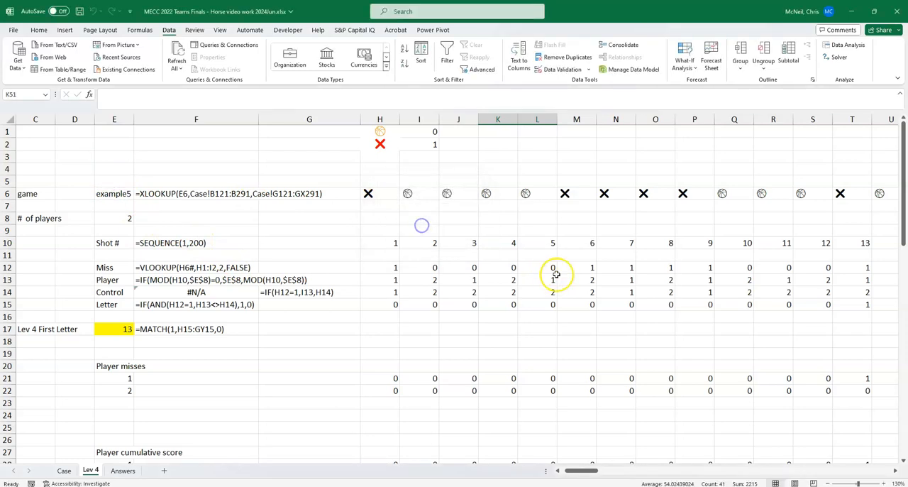
Step: Copy the Level 5 data table results in L52:L71 for games 61 to 80
{"action": "scroll", "coordinate": [551, 270], "scroll_direction": "down", "scroll_amount": 10}
{"action": "scroll", "coordinate": [575, 273], "scroll_direction": "down", "scroll_amount": 6}
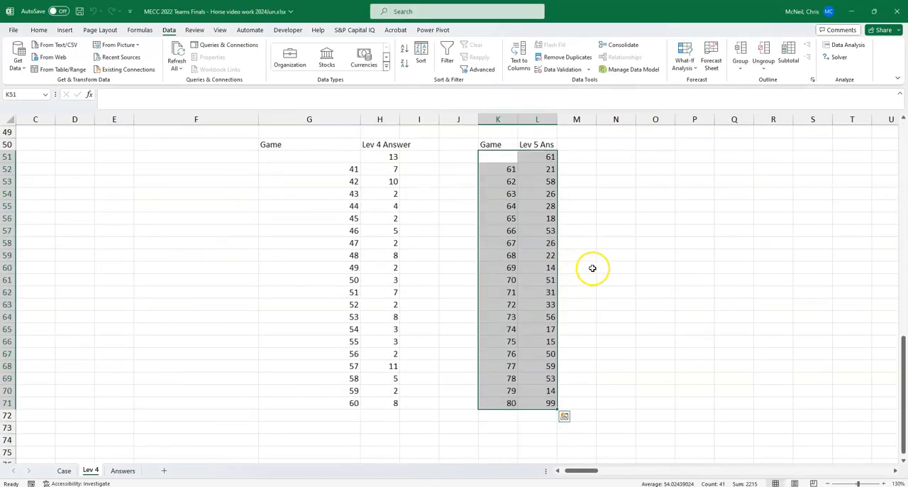
{"action": "left_click", "coordinate": [548, 217]}
{"action": "left_click_drag", "start_coordinate": [537, 171], "coordinate": [556, 404]}
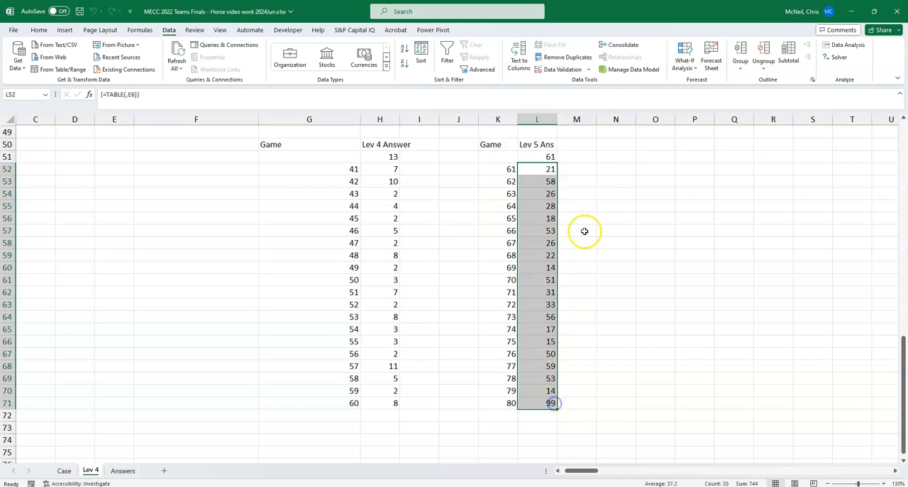
{"action": "key", "text": "ctrl+c"}
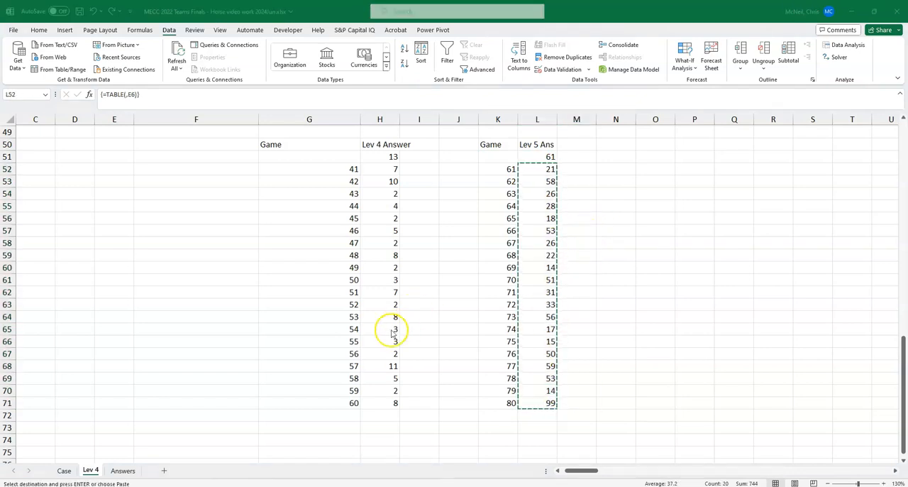
Step: Paste the copied results as values into the Level 5 Answer column on the Case sheet, starting at E155, and check the answer marks
{"action": "left_click", "coordinate": [64, 470]}
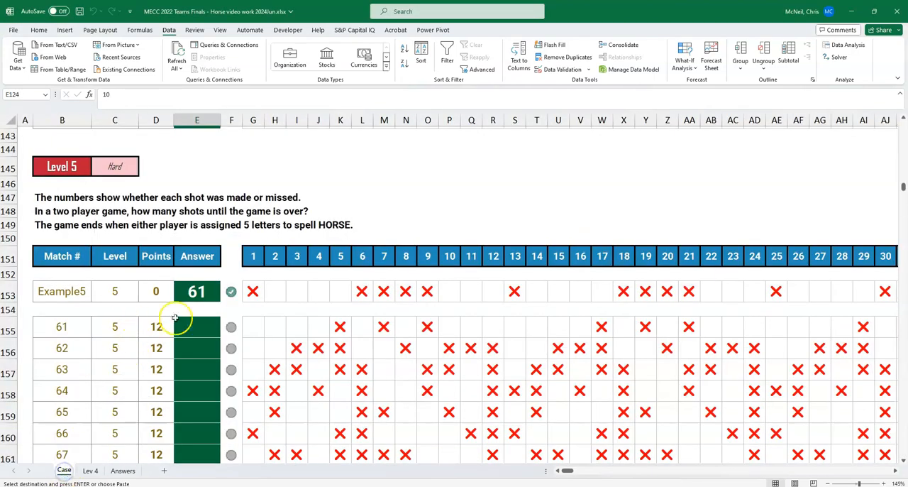
{"action": "left_click", "coordinate": [198, 334]}
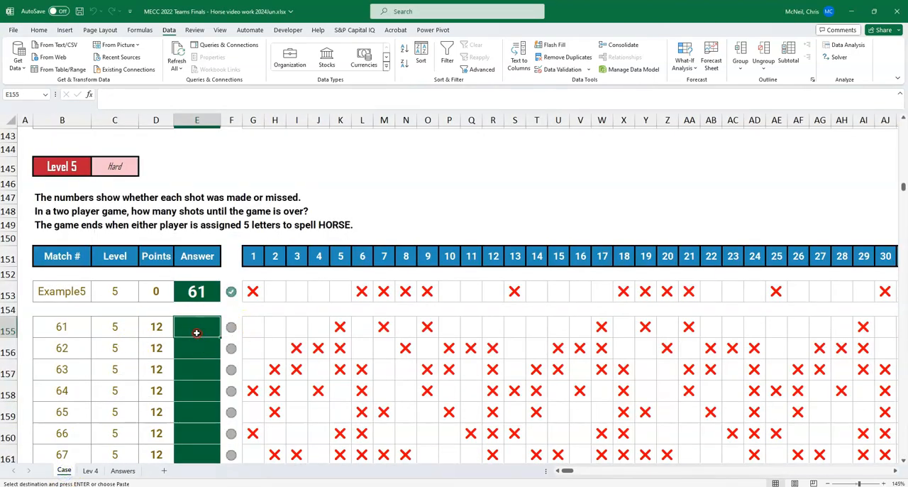
{"action": "right_click", "coordinate": [197, 333]}
{"action": "left_click", "coordinate": [234, 105]}
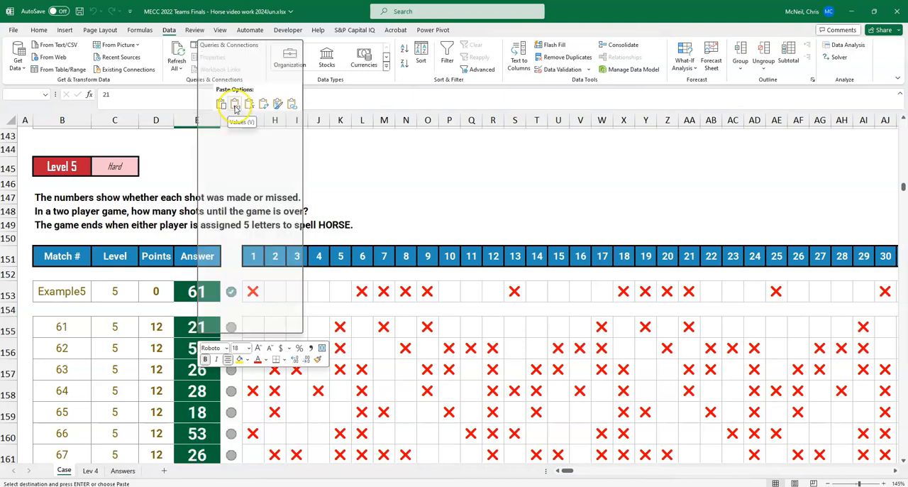
{"action": "left_click", "coordinate": [196, 331]}
{"action": "scroll", "coordinate": [311, 327], "scroll_direction": "down", "scroll_amount": 8}
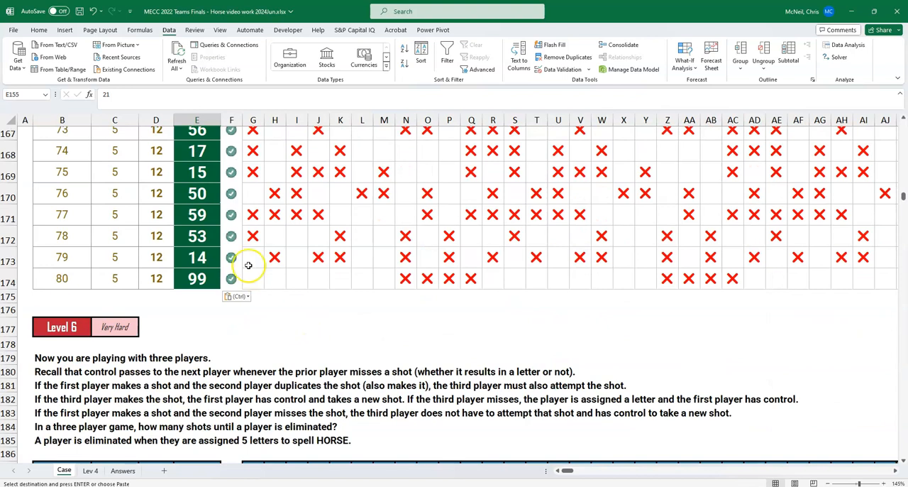
{"action": "scroll", "coordinate": [261, 258], "scroll_direction": "up", "scroll_amount": 8}
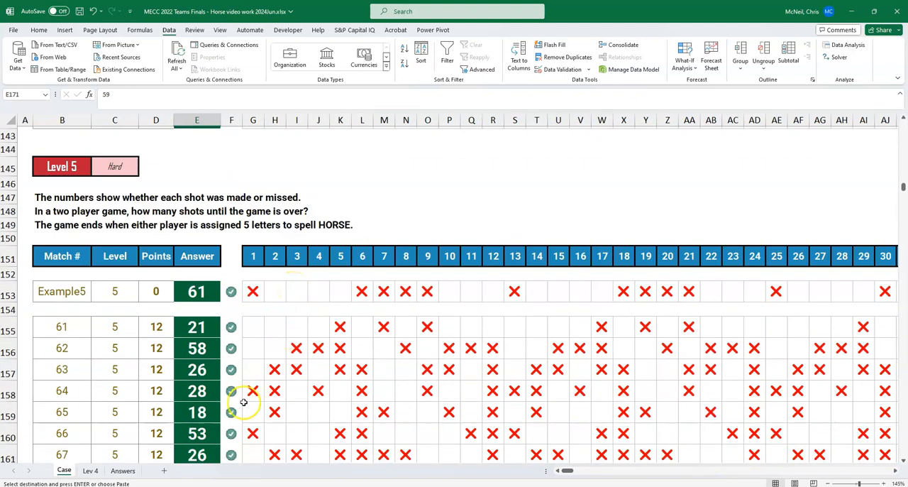
Step: Review the Lev 4 sheet's model, from the game lookup and player misses through cumulative scores and the Level 5 answer to the data tables
{"action": "left_click", "coordinate": [90, 471]}
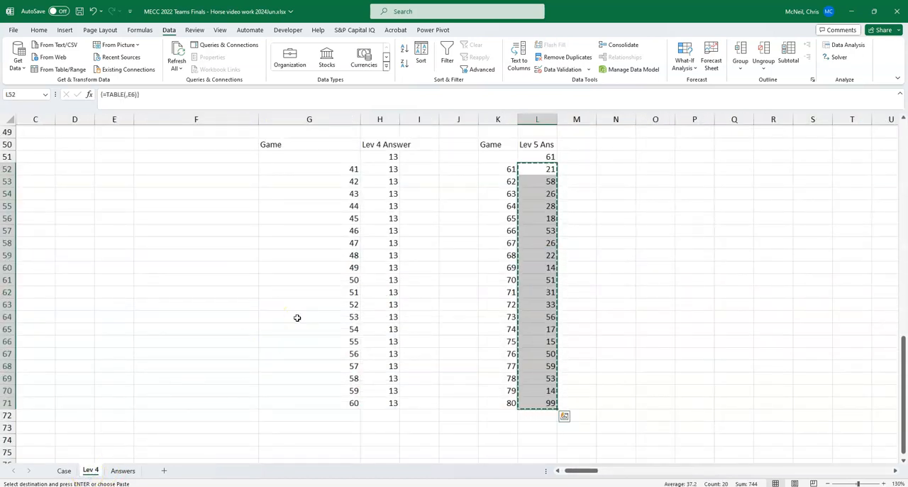
{"action": "scroll", "coordinate": [334, 316], "scroll_direction": "up", "scroll_amount": 8}
{"action": "left_click", "coordinate": [373, 316]}
{"action": "scroll", "coordinate": [375, 324], "scroll_direction": "up", "scroll_amount": 4}
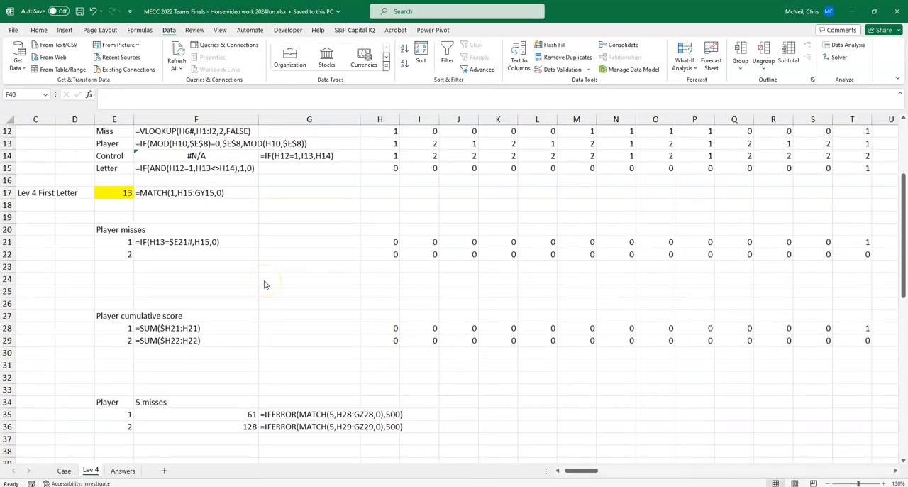
{"action": "scroll", "coordinate": [264, 285], "scroll_direction": "up", "scroll_amount": 1}
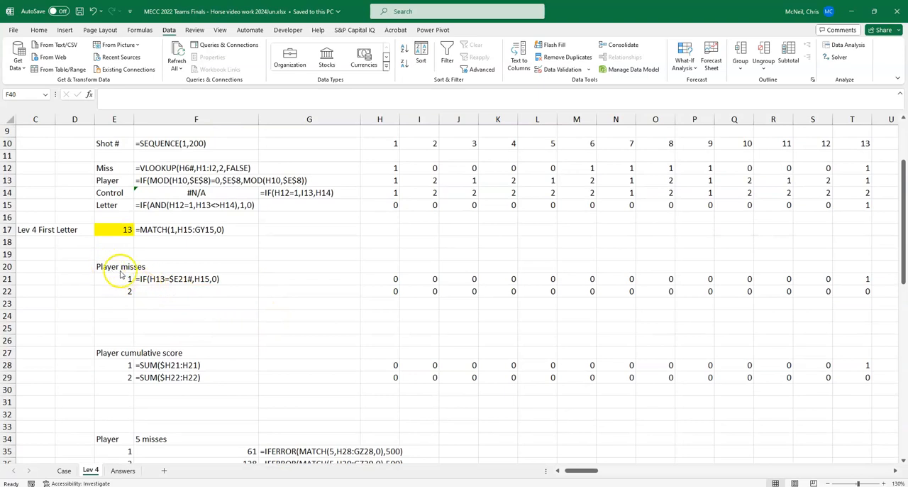
{"action": "scroll", "coordinate": [120, 274], "scroll_direction": "up", "scroll_amount": 2}
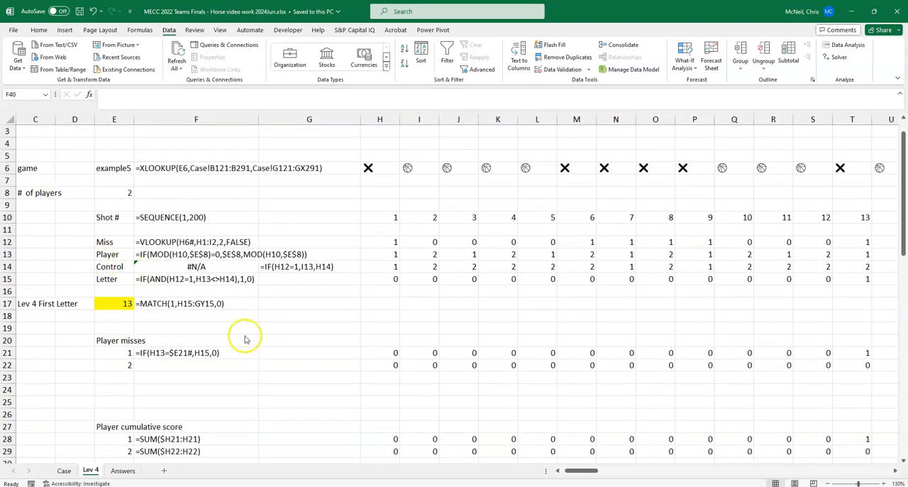
{"action": "scroll", "coordinate": [244, 339], "scroll_direction": "down", "scroll_amount": 2}
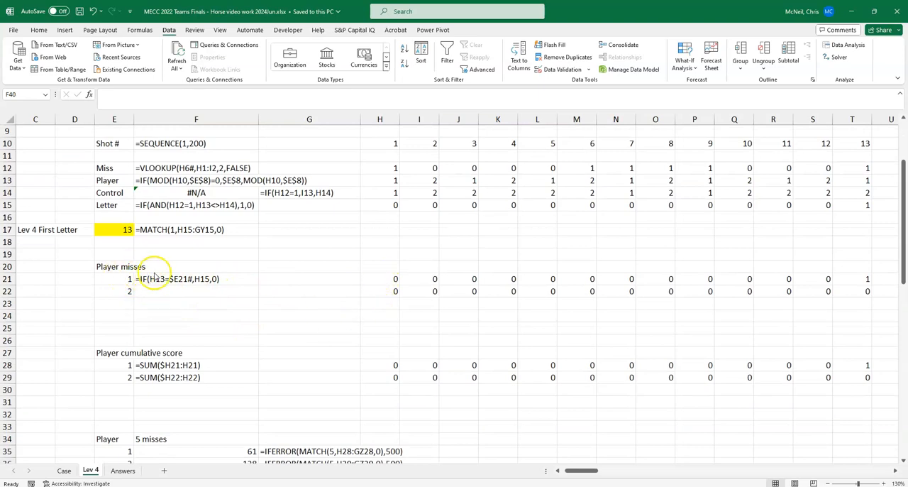
{"action": "scroll", "coordinate": [349, 293], "scroll_direction": "down", "scroll_amount": 1}
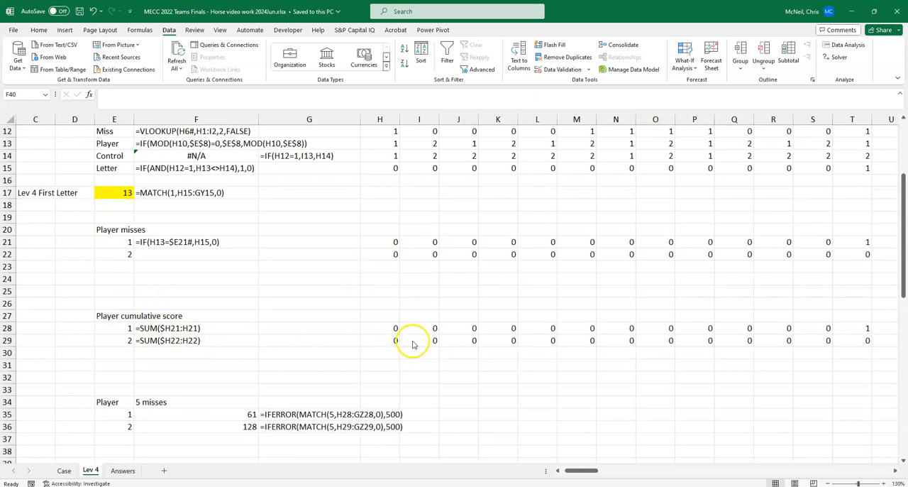
{"action": "scroll", "coordinate": [404, 338], "scroll_direction": "down", "scroll_amount": 1}
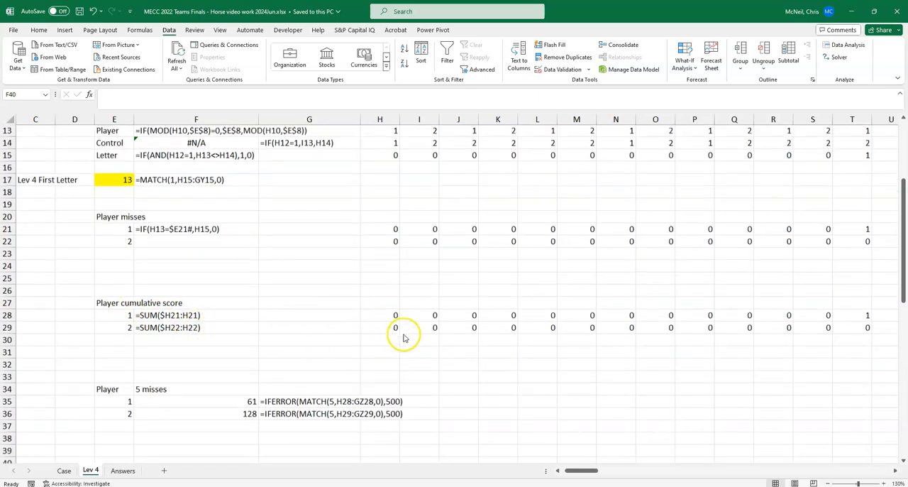
{"action": "scroll", "coordinate": [403, 337], "scroll_direction": "down", "scroll_amount": 1}
{"action": "scroll", "coordinate": [176, 368], "scroll_direction": "down", "scroll_amount": 1}
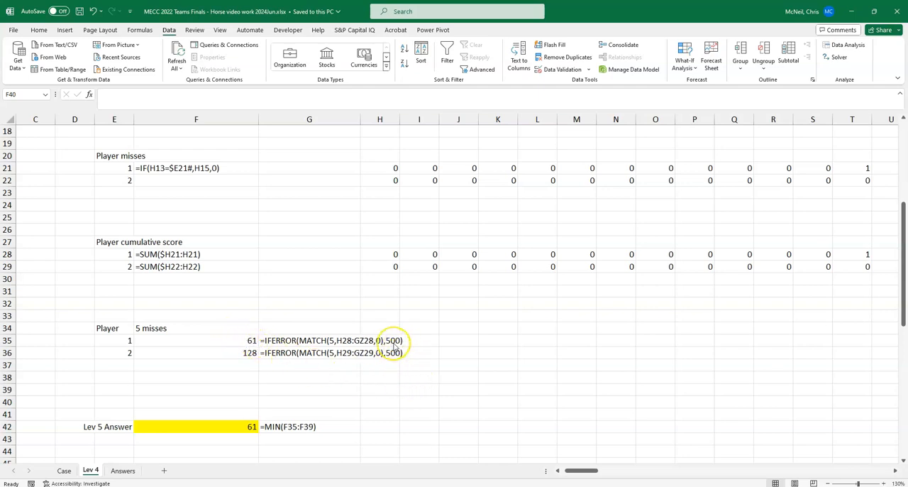
{"action": "scroll", "coordinate": [394, 344], "scroll_direction": "down", "scroll_amount": 1}
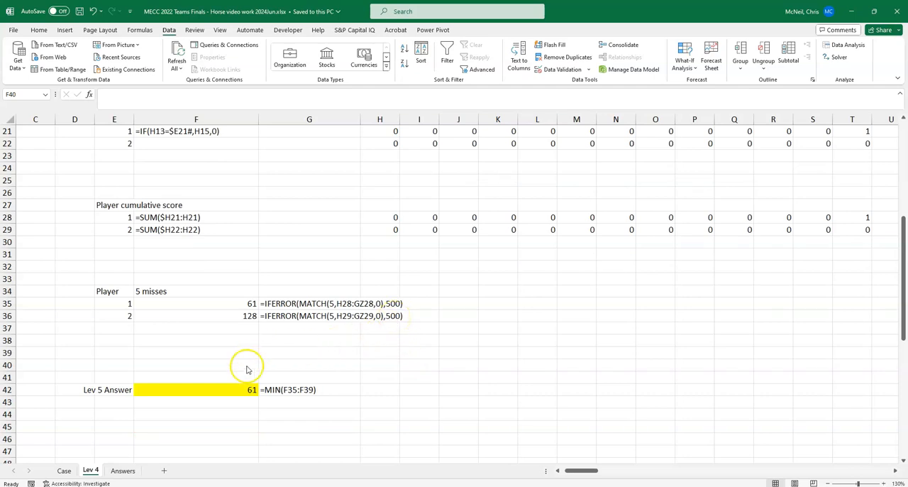
{"action": "scroll", "coordinate": [355, 390], "scroll_direction": "down", "scroll_amount": 1}
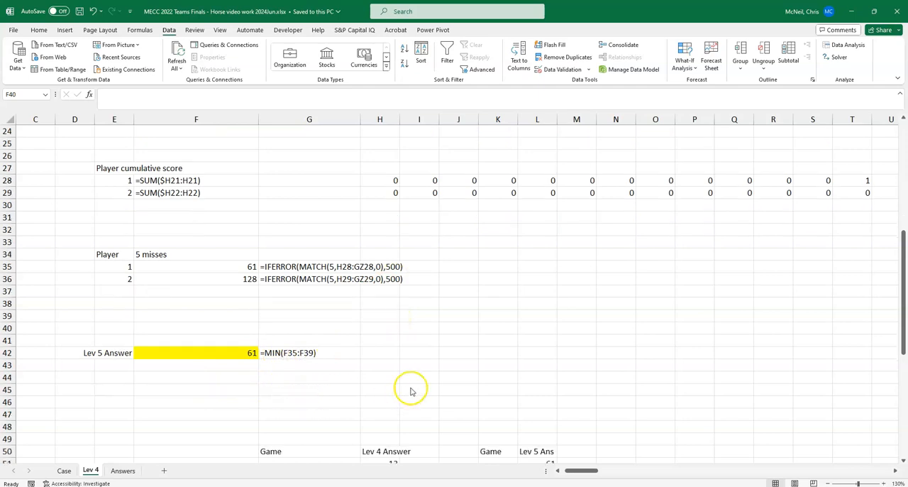
{"action": "scroll", "coordinate": [302, 351], "scroll_direction": "down", "scroll_amount": 1}
{"action": "scroll", "coordinate": [305, 346], "scroll_direction": "down", "scroll_amount": 2}
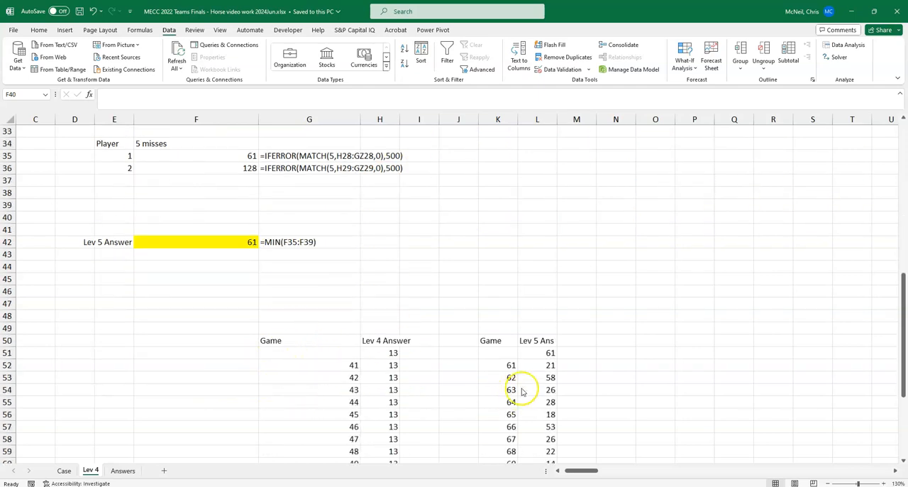